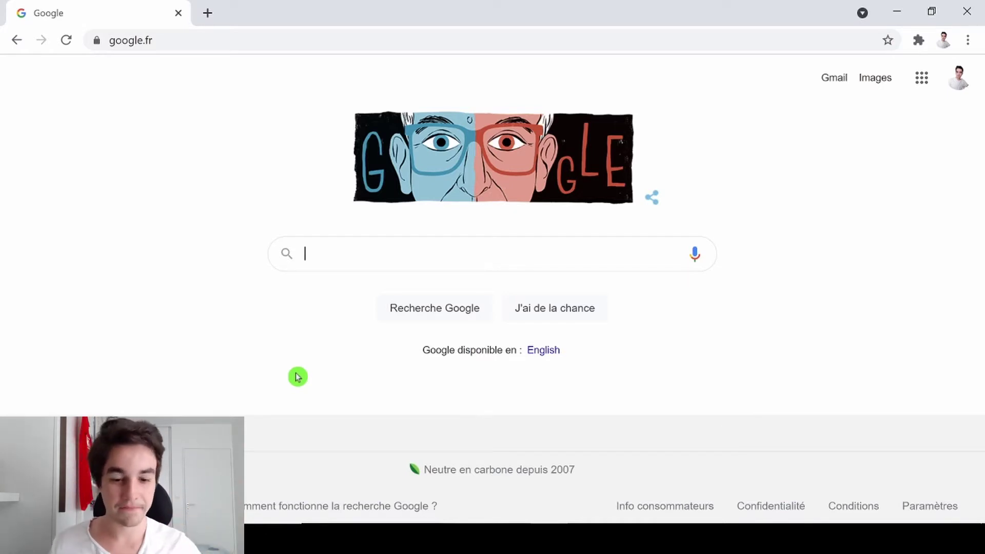
# - Search YouTube for 'ariana grande', open her channel's Videos tab and copy its URL
pyautogui.click(181, 43)
pyautogui.write('youtube.com')
pyautogui.press('Return')
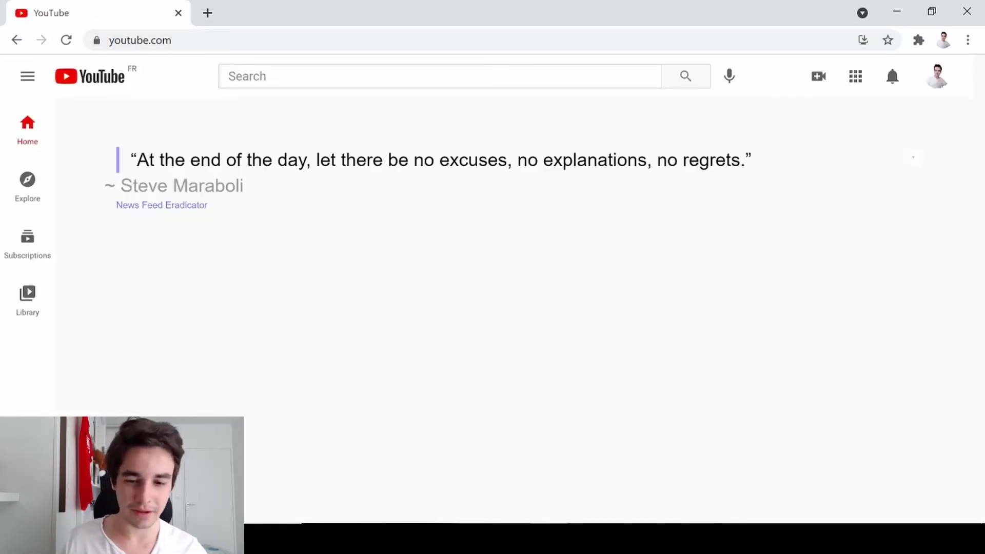
pyautogui.press('/')
pyautogui.write('ariana ')
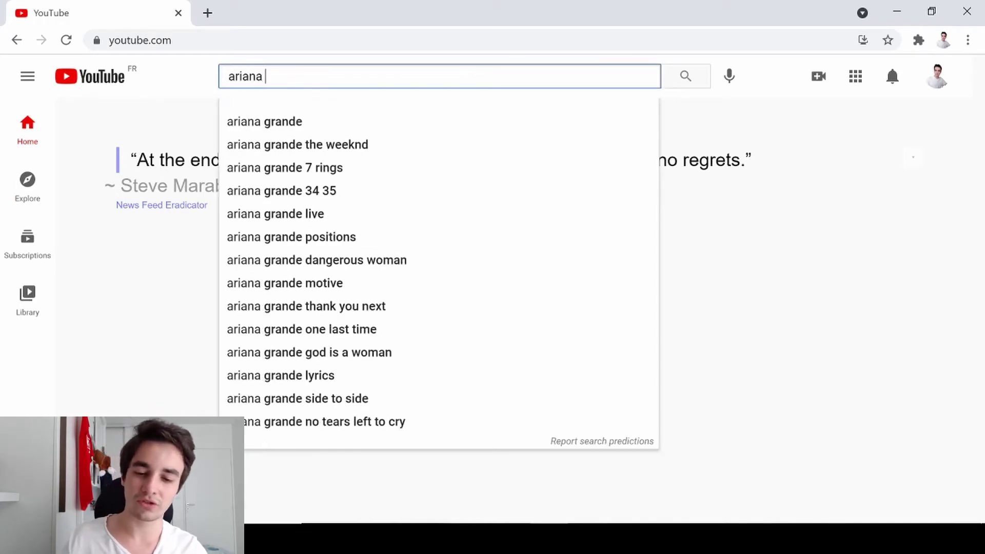
pyautogui.write('grande')
pyautogui.press('Return')
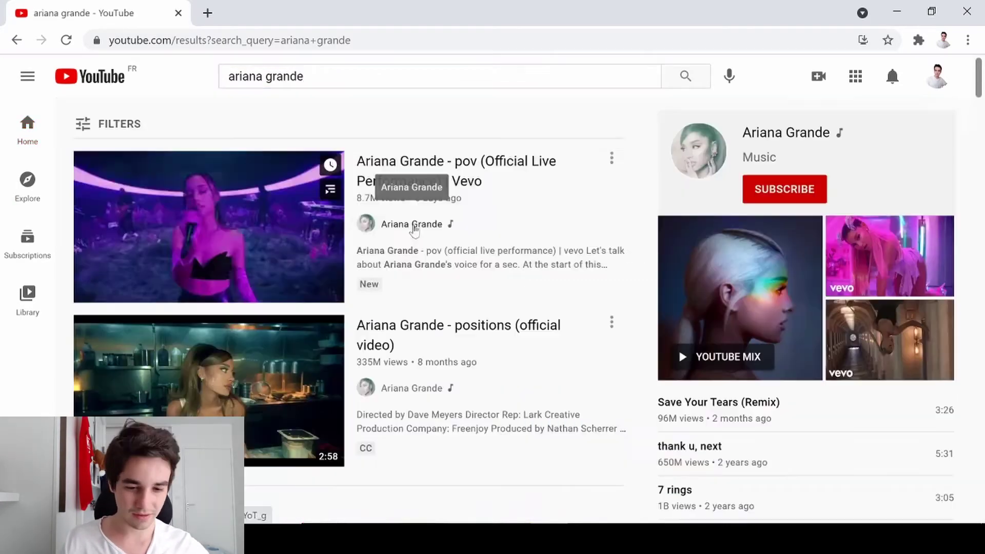
pyautogui.click(411, 222)
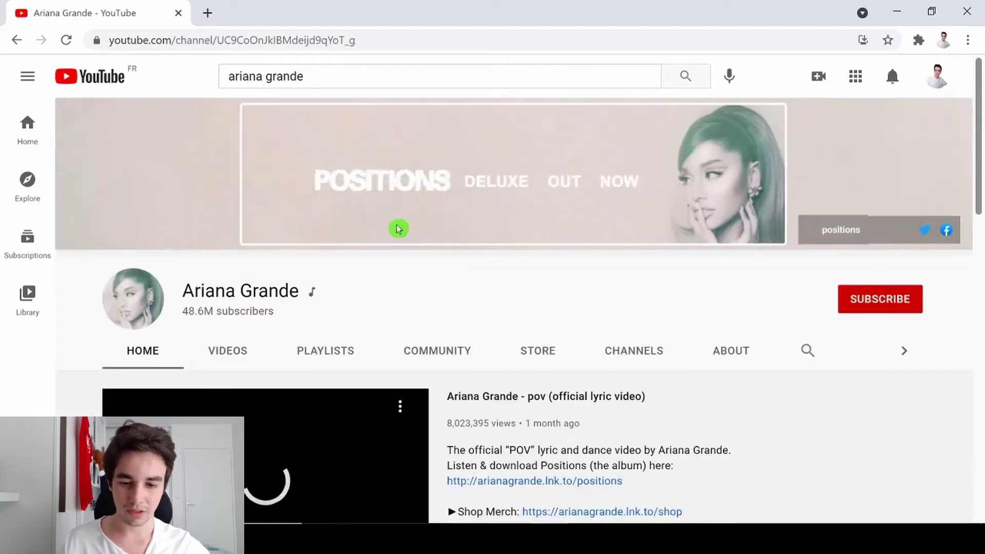
pyautogui.click(229, 352)
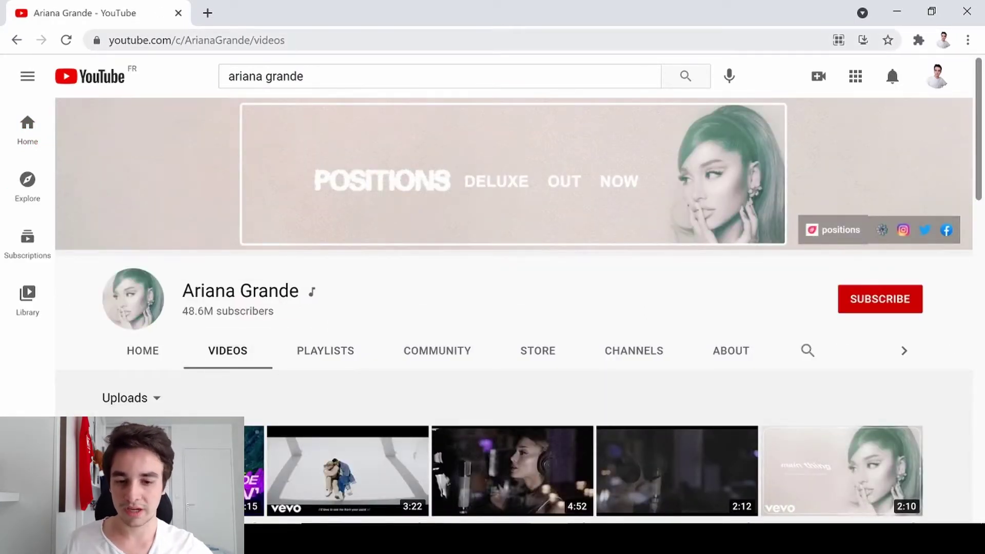
pyautogui.hotkey('ctrl', 'l')
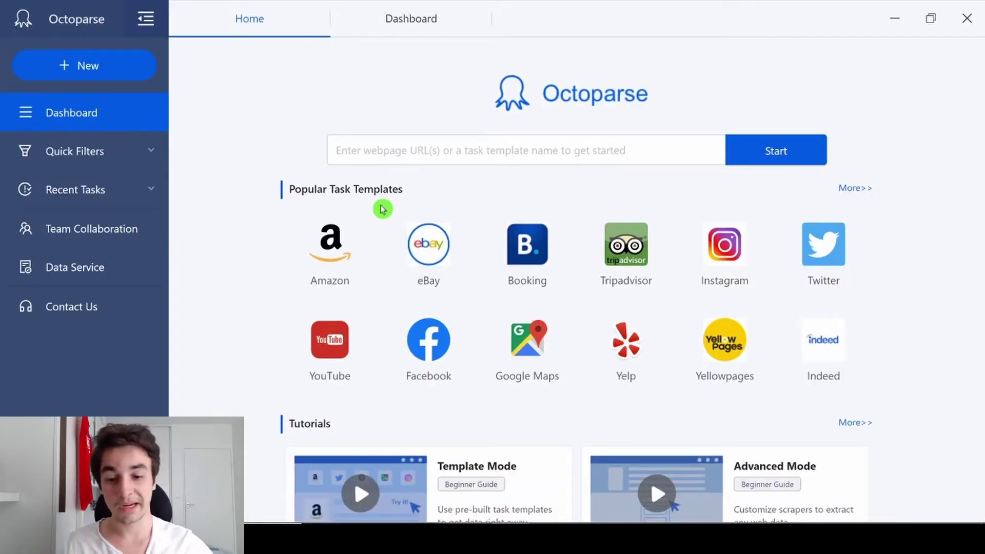
# - Create and save an Advanced Mode task from the copied videos URL, then dismiss Tips and enable Browse
pyautogui.click(93, 67)
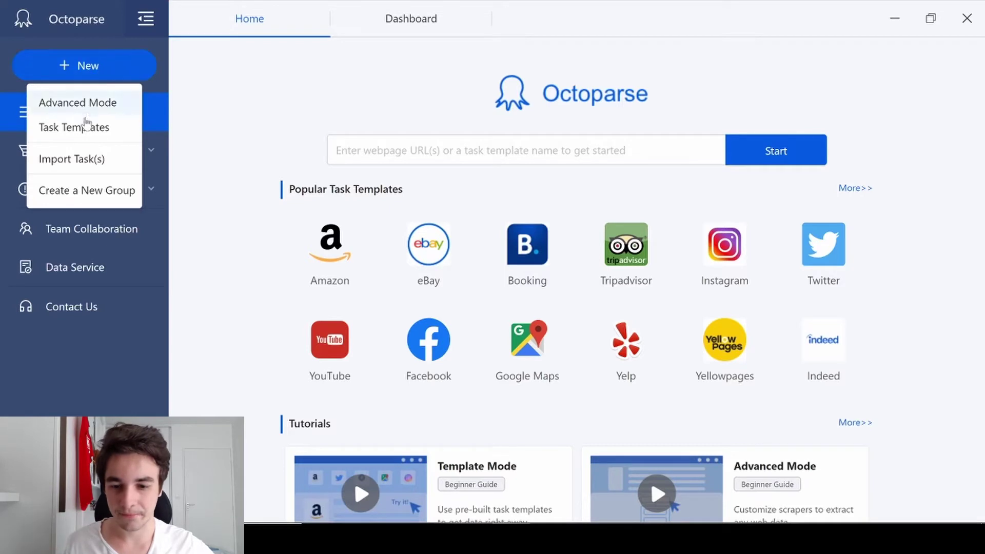
pyautogui.click(85, 104)
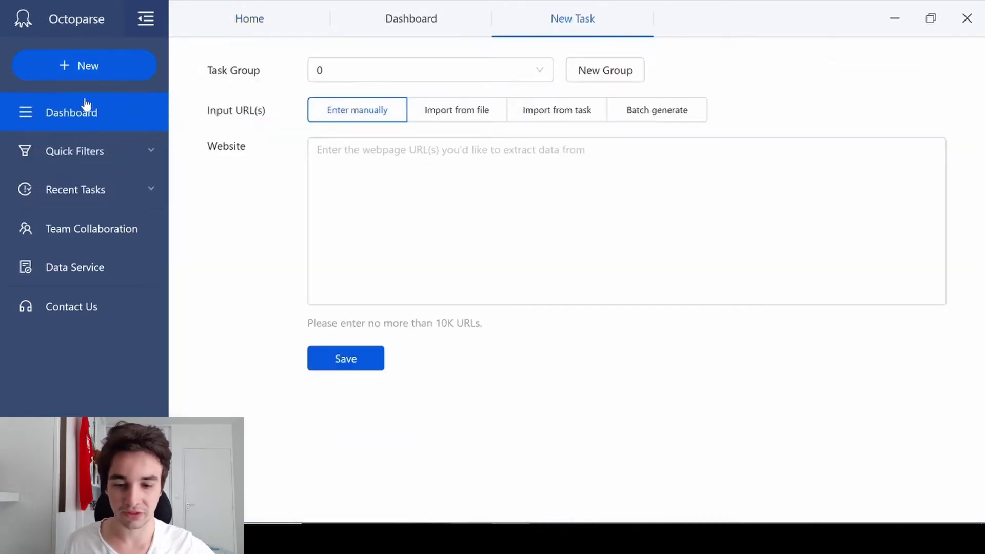
pyautogui.click(382, 161)
pyautogui.write('https://www.youtube.com/c/ArianaGrande/videos')
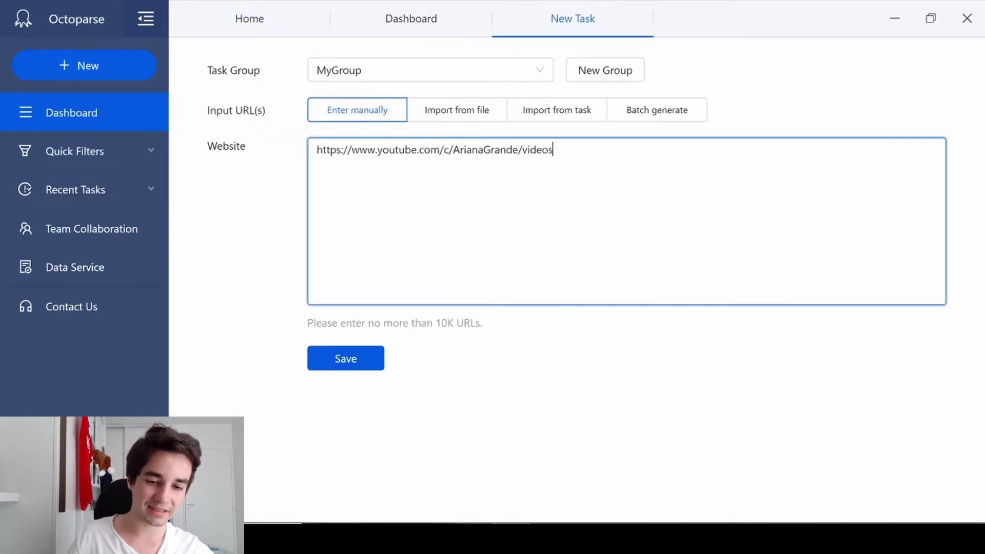
pyautogui.click(346, 366)
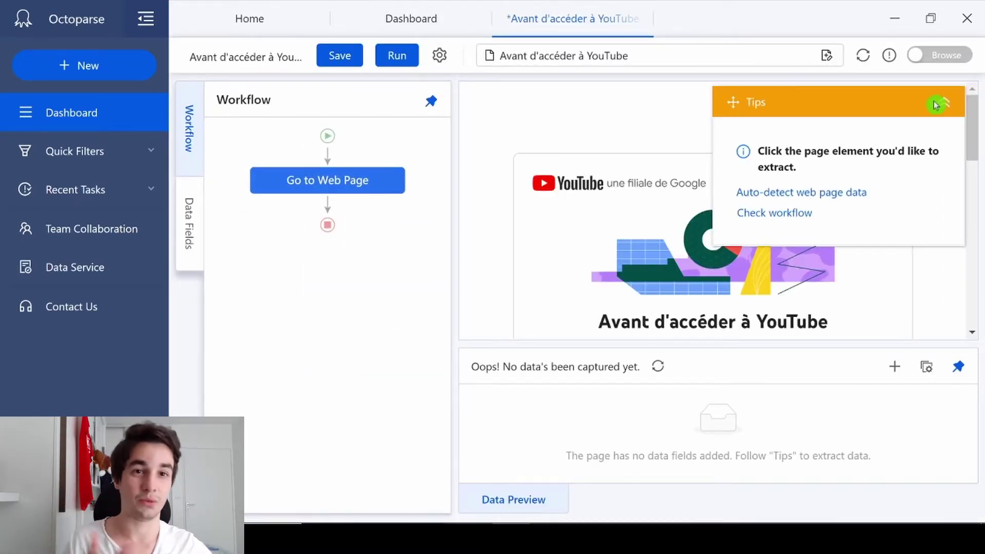
pyautogui.click(943, 101)
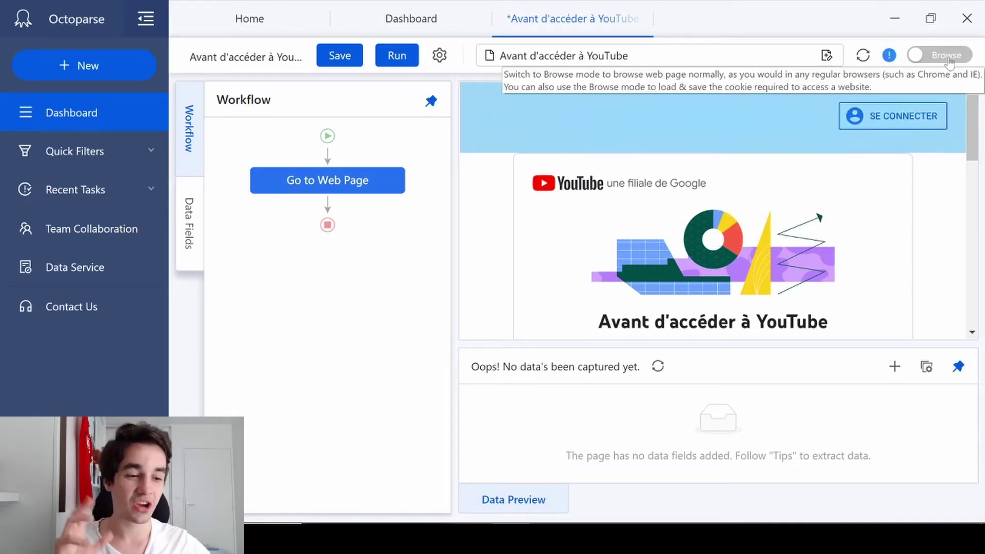
pyautogui.click(950, 55)
pyautogui.scroll(-5, 713, 223)
pyautogui.scroll(-5, 713, 224)
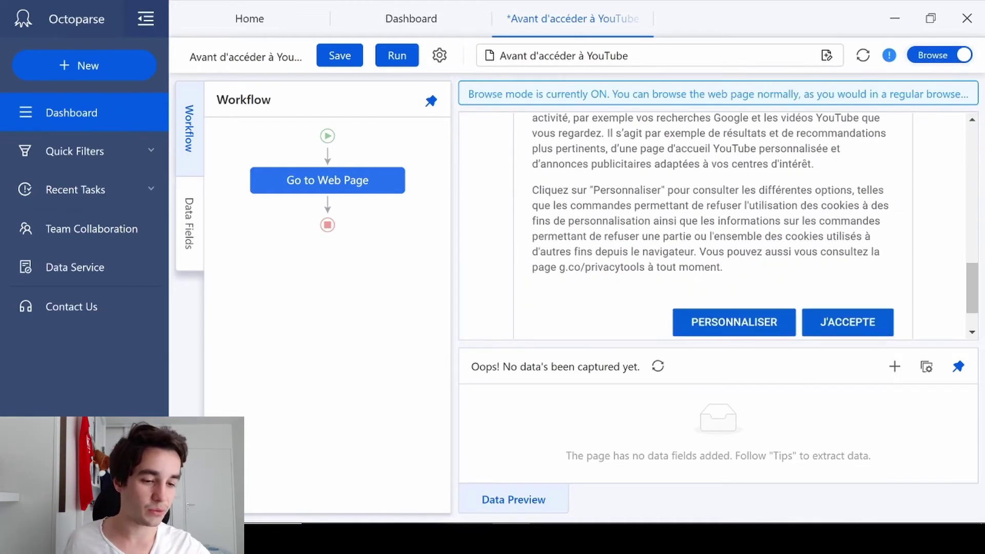
pyautogui.scroll(-1, 838, 265)
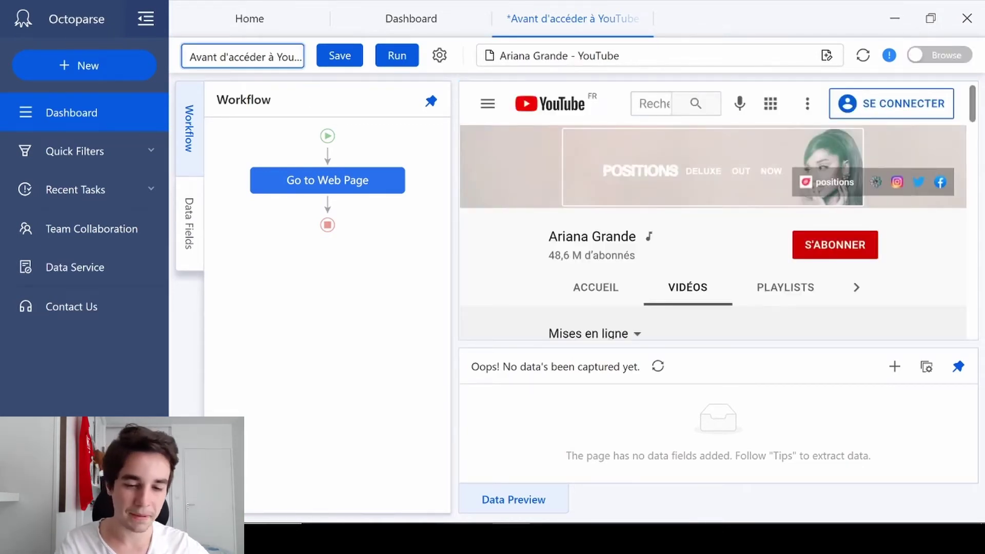
# - Explore the embedded YouTube video grid in normal browsing mode
pyautogui.click(176, 75)
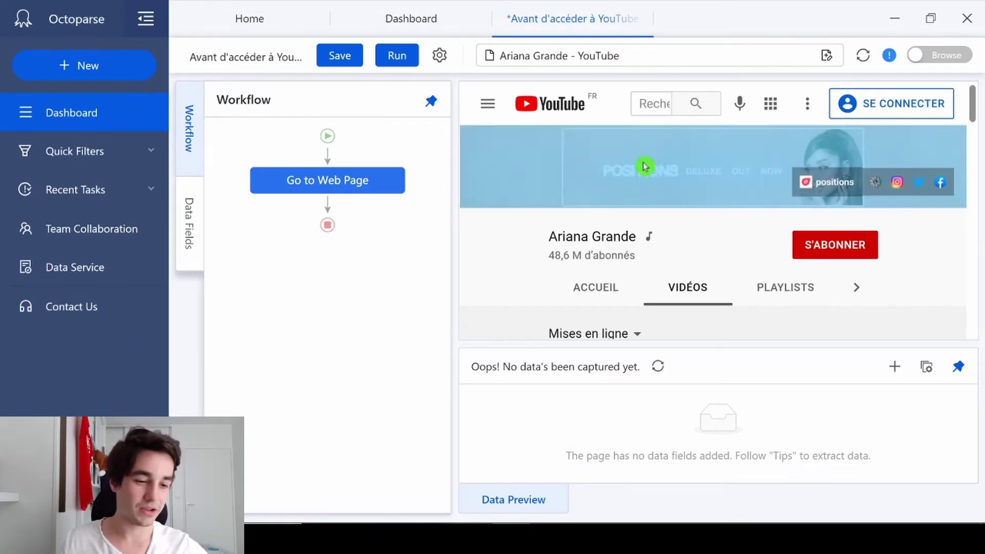
pyautogui.scroll(-1, 646, 168)
pyautogui.scroll(-2, 869, 231)
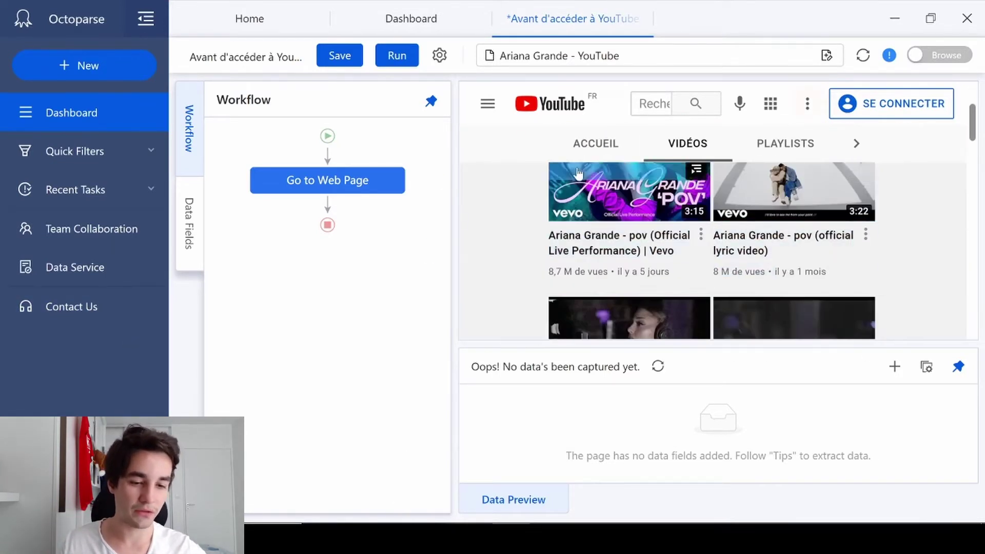
pyautogui.scroll(3, 847, 217)
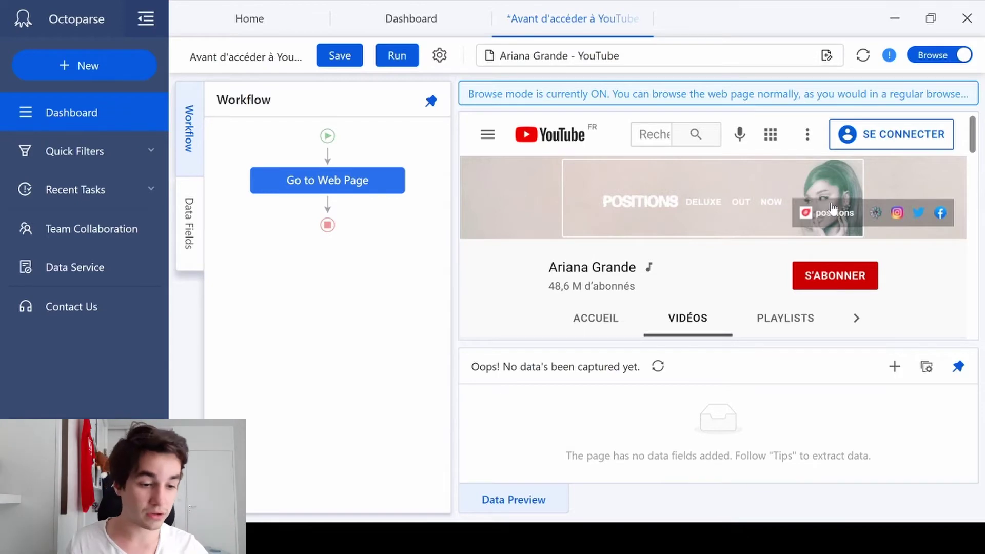
pyautogui.scroll(-5, 800, 193)
pyautogui.scroll(-5, 835, 216)
pyautogui.scroll(-5, 838, 254)
pyautogui.scroll(-5, 837, 271)
pyautogui.scroll(-5, 763, 286)
pyautogui.scroll(-5, 774, 282)
pyautogui.scroll(-5, 774, 282)
pyautogui.scroll(15, 774, 282)
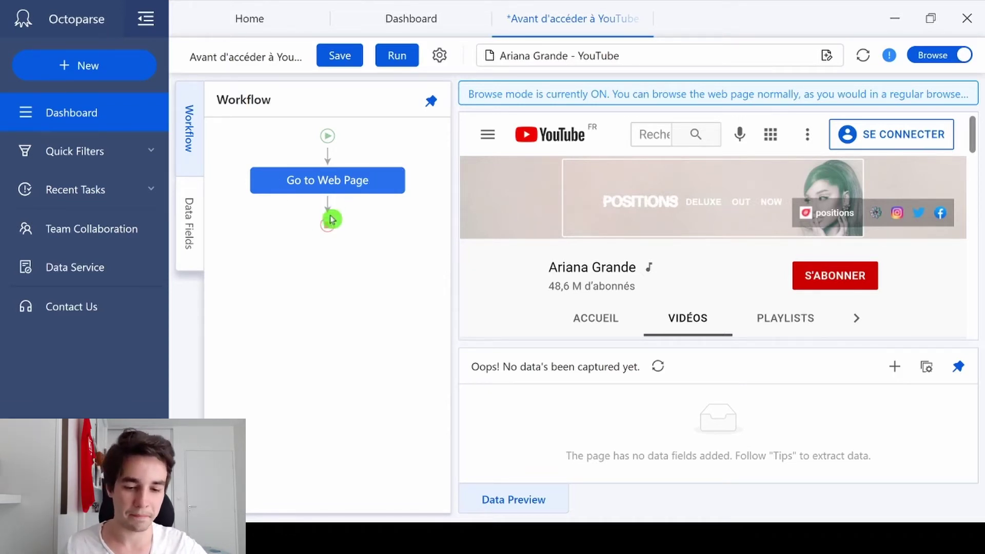
# - Add a Loop step after Go to Web Page with Loop Mode set to Scroll Page
pyautogui.click(328, 210)
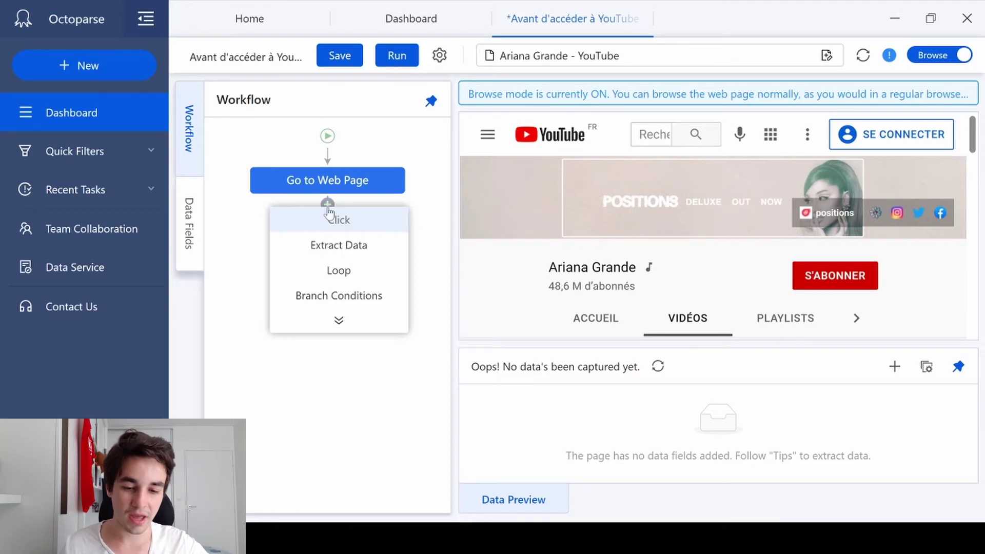
pyautogui.click(339, 271)
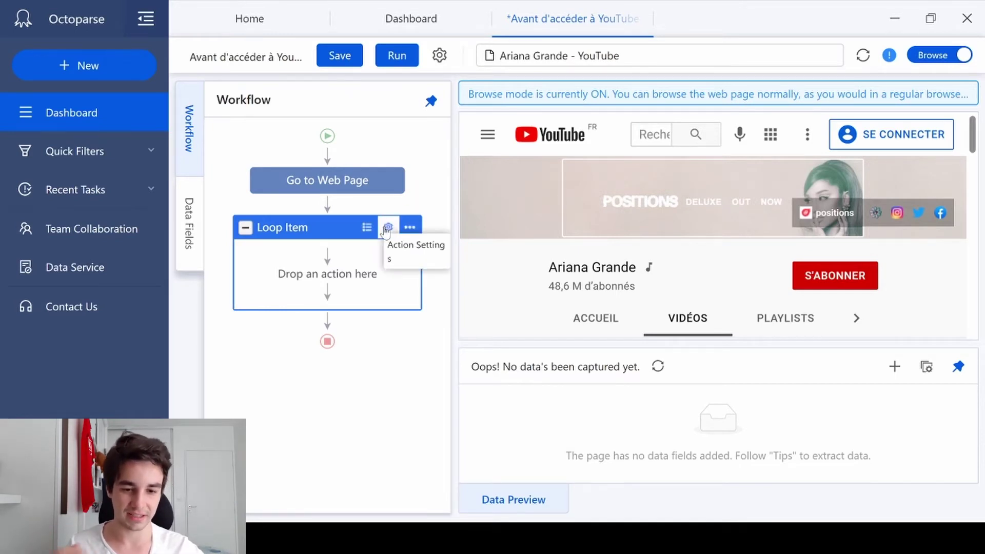
pyautogui.click(388, 229)
pyautogui.click(284, 220)
pyautogui.click(314, 218)
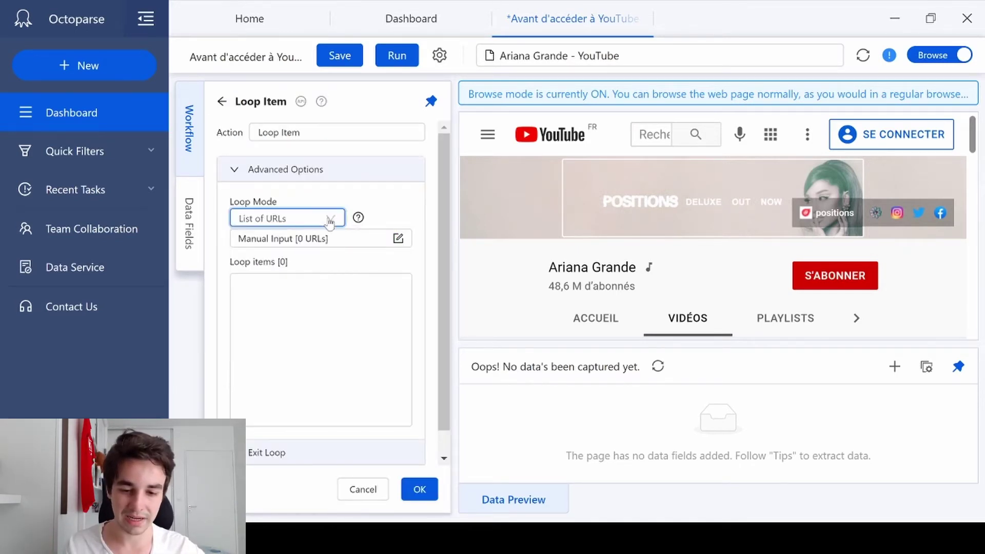
pyautogui.click(308, 219)
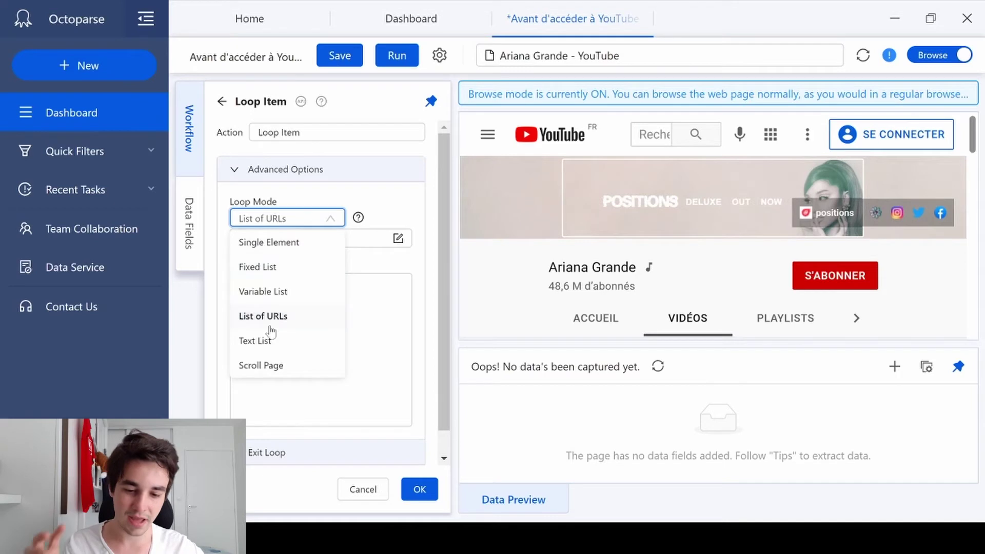
pyautogui.click(265, 365)
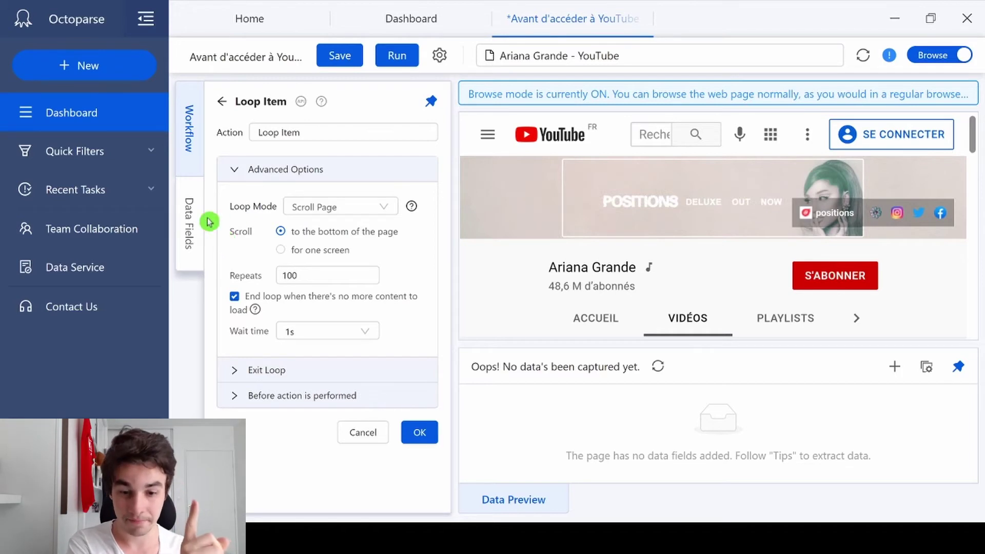
pyautogui.click(339, 275)
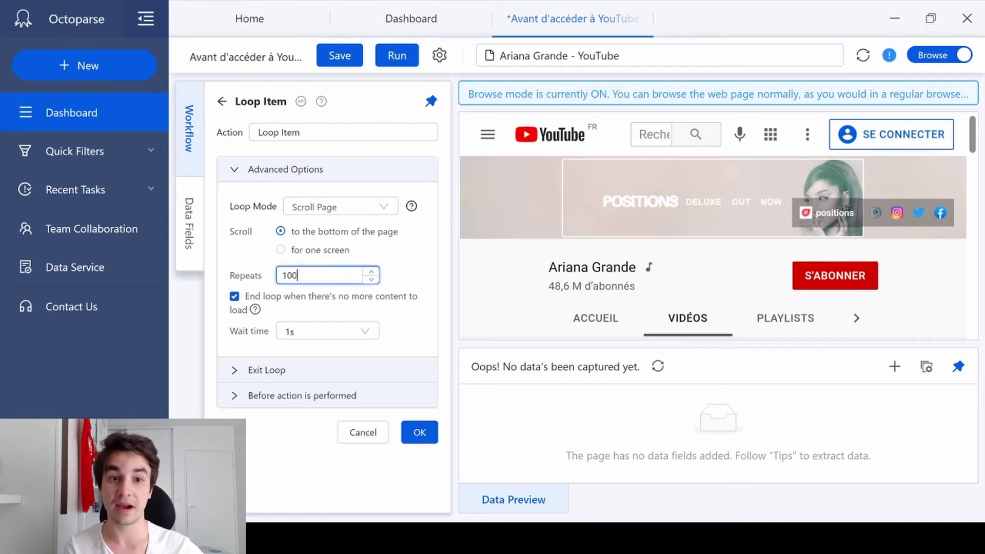
# - Change the loop's scroll repeat count from 100 to 20, then to 50
pyautogui.press('BackSpace')
pyautogui.press('BackSpace')
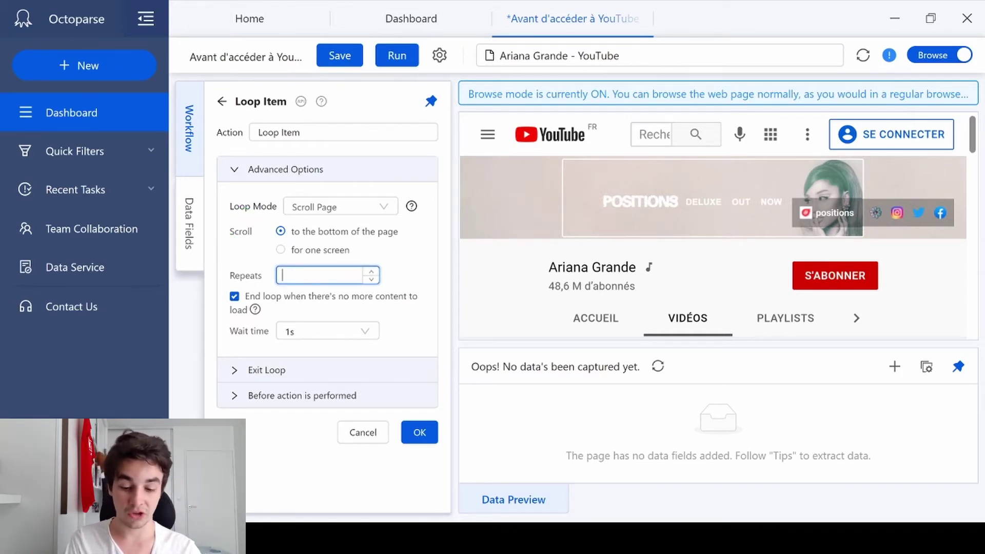
pyautogui.press('BackSpace')
pyautogui.write('20')
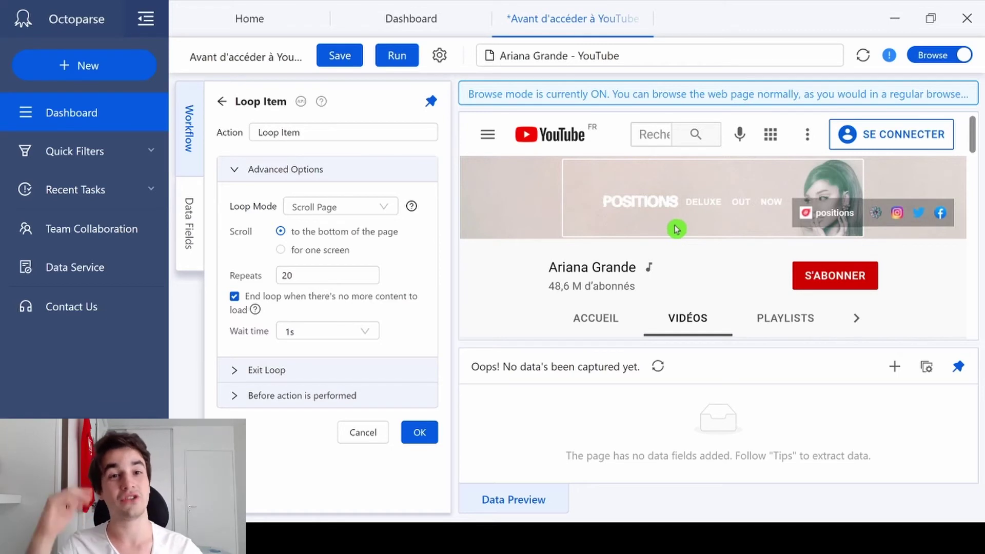
pyautogui.moveTo(323, 275); pyautogui.dragTo(264, 270)
pyautogui.write('50')
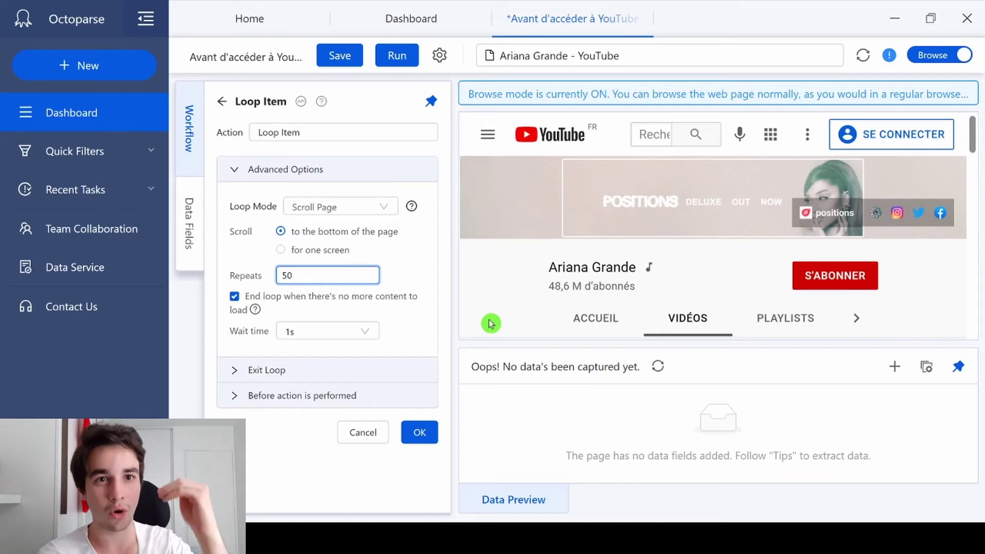
pyautogui.click(249, 253)
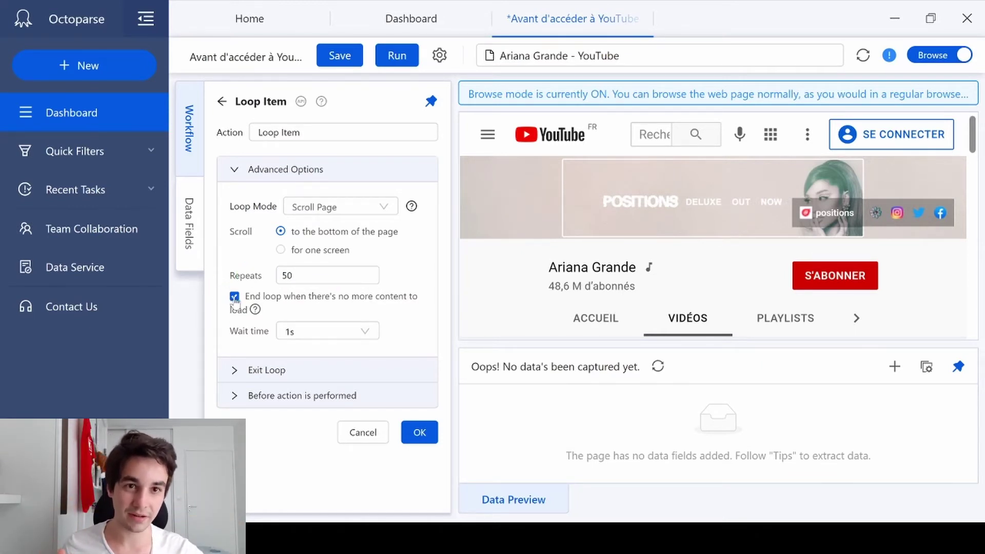
# - Re-enter the repeat count, set a 4-second wait between scrolls, and confirm the loop settings
pyautogui.moveTo(300, 276); pyautogui.dragTo(248, 282)
pyautogui.write('100')
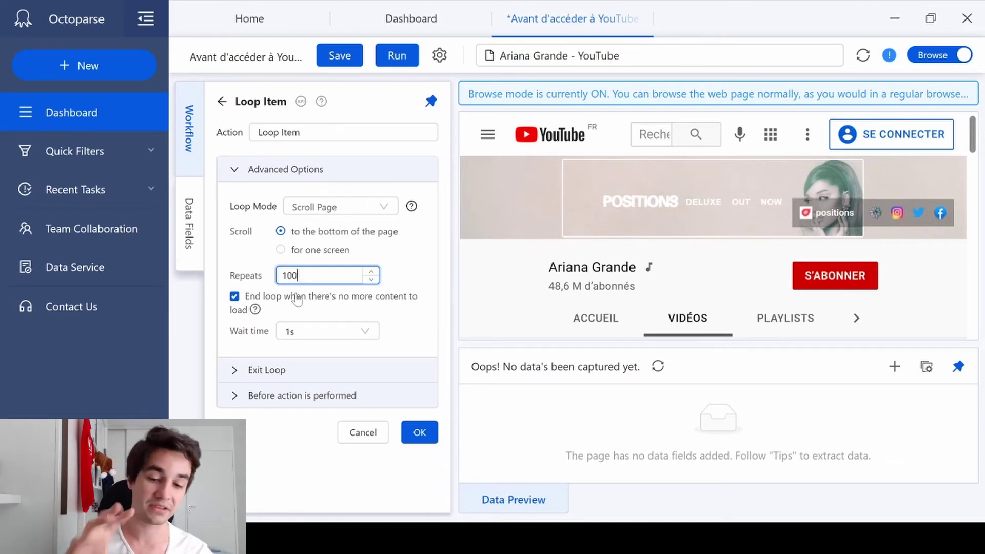
pyautogui.click(310, 337)
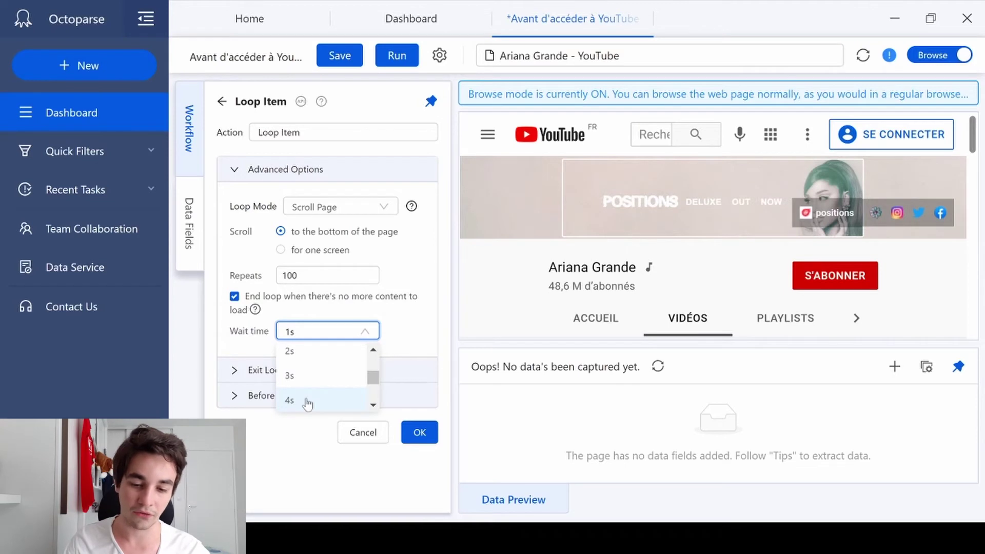
pyautogui.click(306, 402)
pyautogui.click(435, 439)
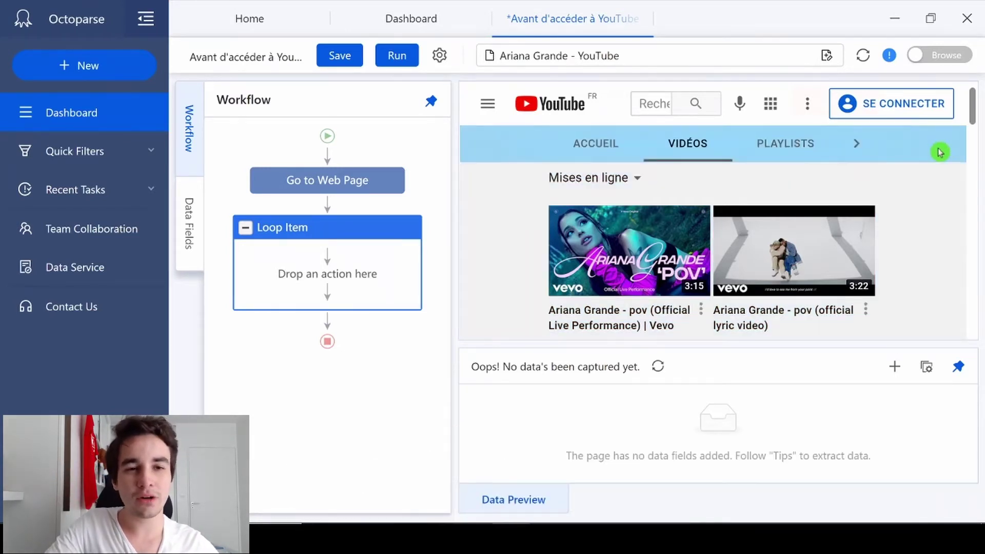
pyautogui.scroll(-1, 961, 179)
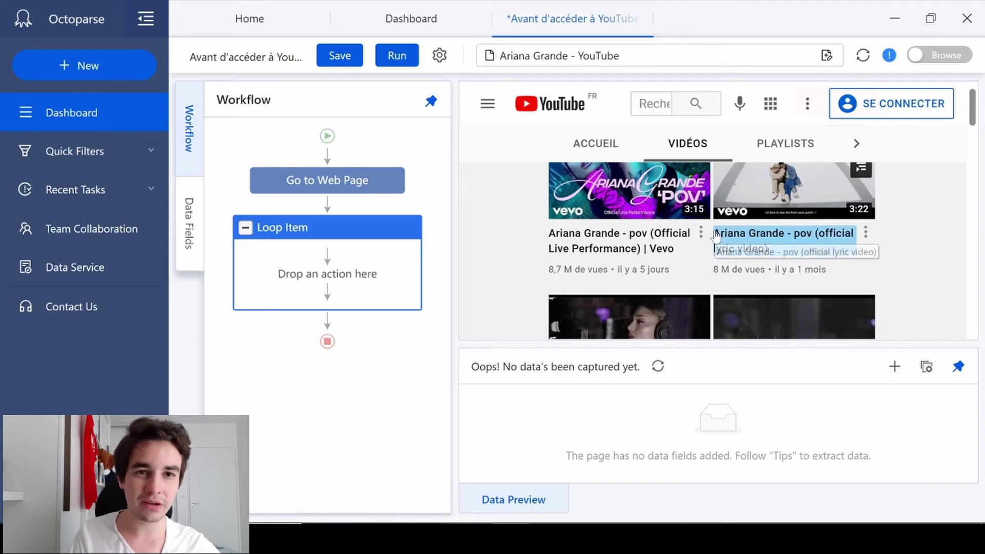
# - Select all 150 video title links and extract their URLs into a new loop
pyautogui.click(621, 246)
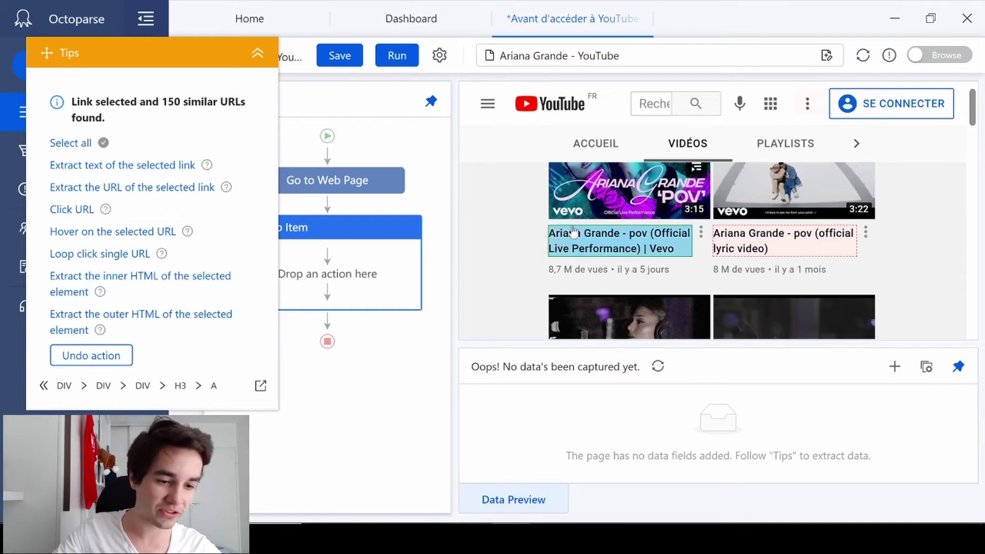
pyautogui.scroll(-1, 737, 234)
pyautogui.scroll(1, 737, 234)
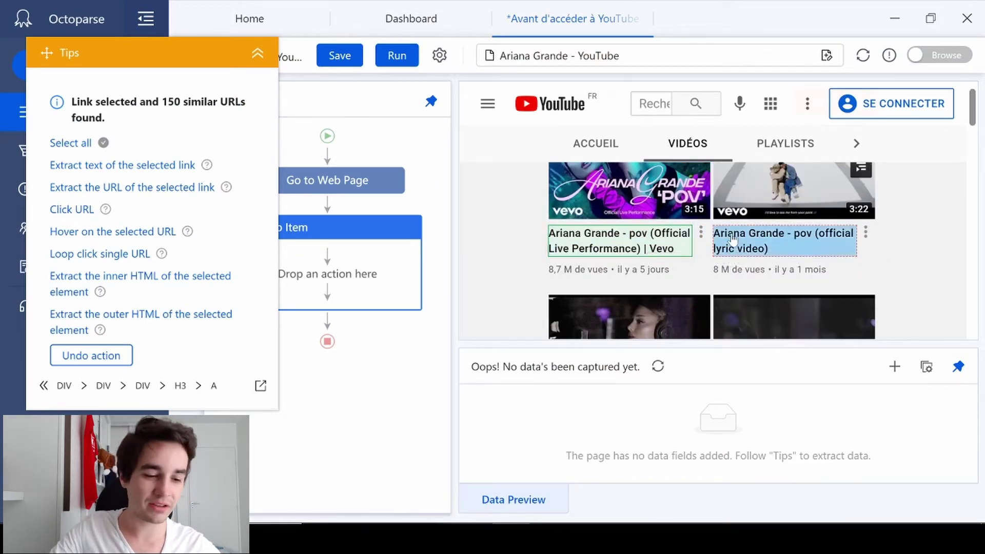
pyautogui.scroll(-1, 704, 239)
pyautogui.scroll(-1, 705, 243)
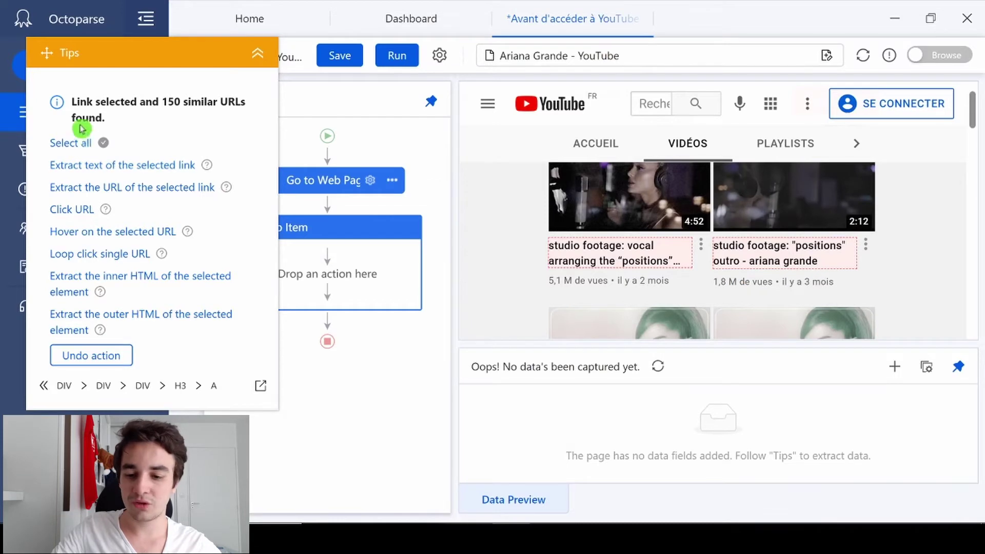
pyautogui.click(70, 143)
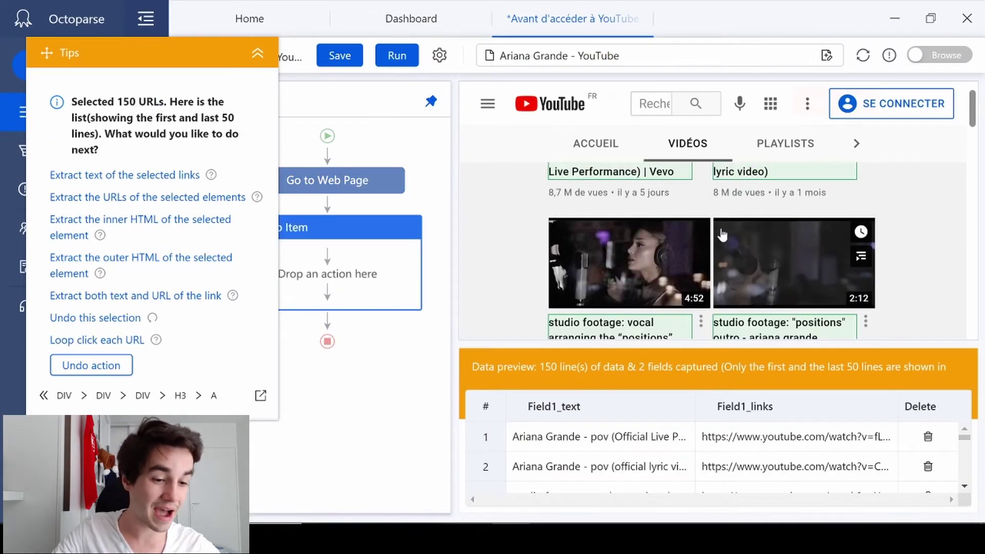
pyautogui.scroll(-2, 722, 235)
pyautogui.scroll(-3, 770, 232)
pyautogui.scroll(-2, 825, 231)
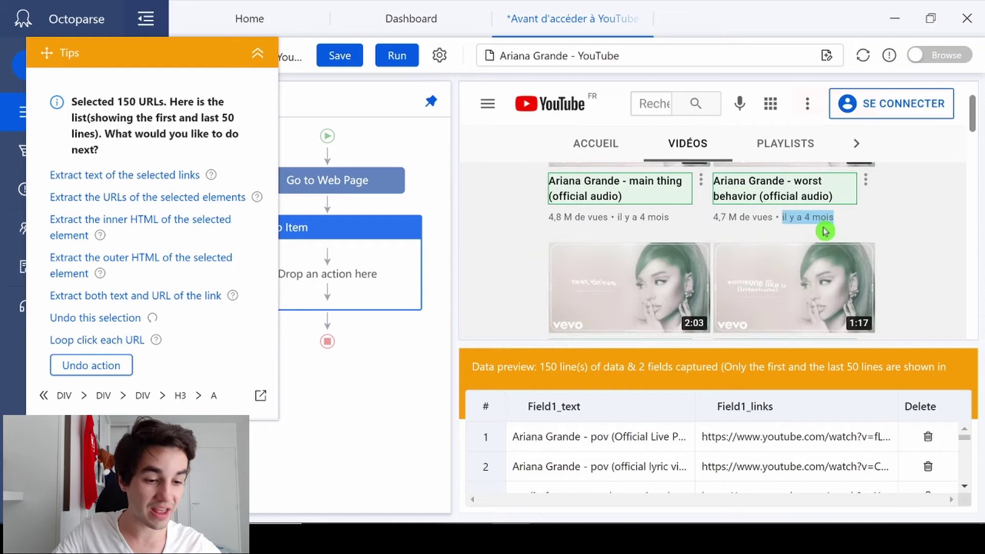
pyautogui.scroll(1, 831, 229)
pyautogui.scroll(2, 851, 227)
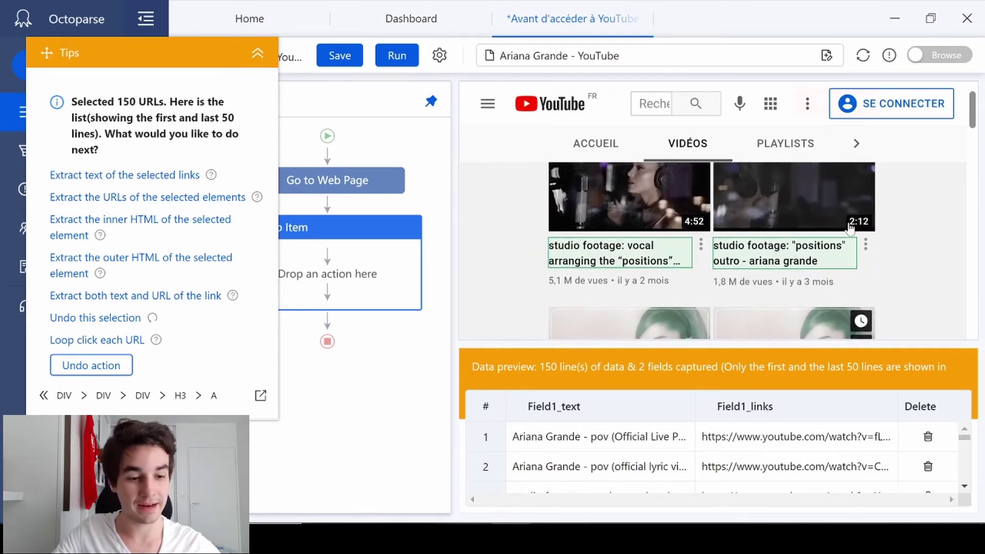
pyautogui.scroll(2, 849, 227)
pyautogui.scroll(2, 851, 229)
pyautogui.scroll(-2, 862, 229)
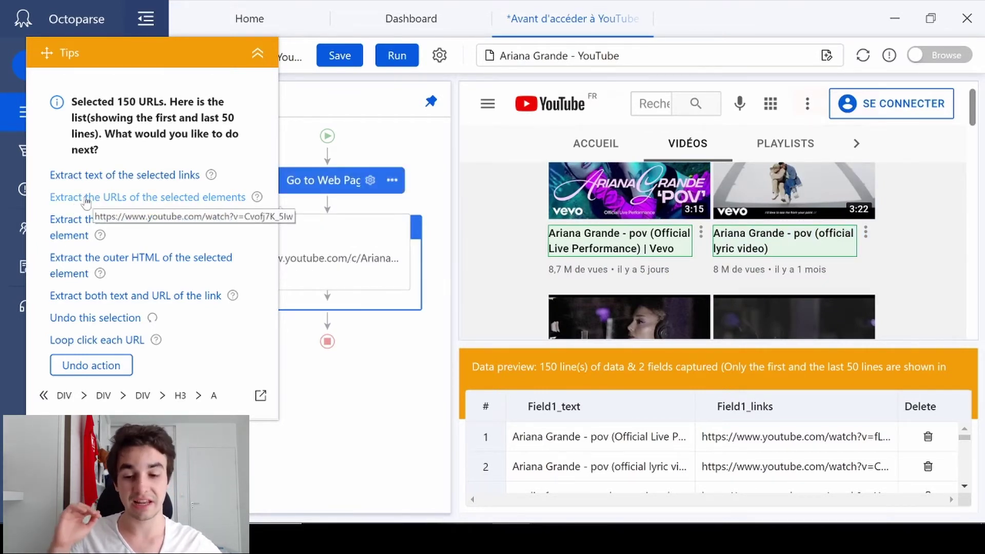
pyautogui.click(85, 199)
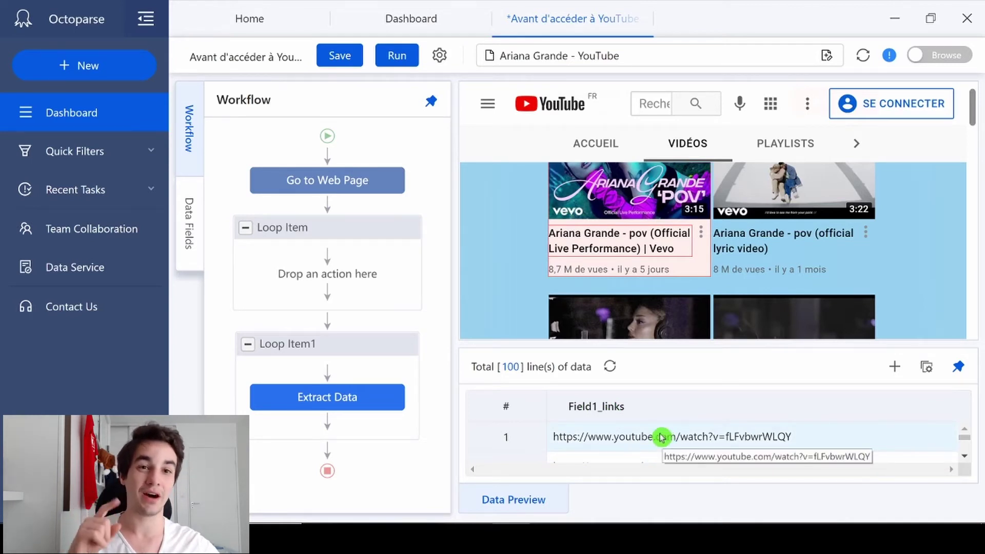
# - Nest Loop Item1 inside the scroll loop and add a Click URL step opening each video
pyautogui.click(277, 358)
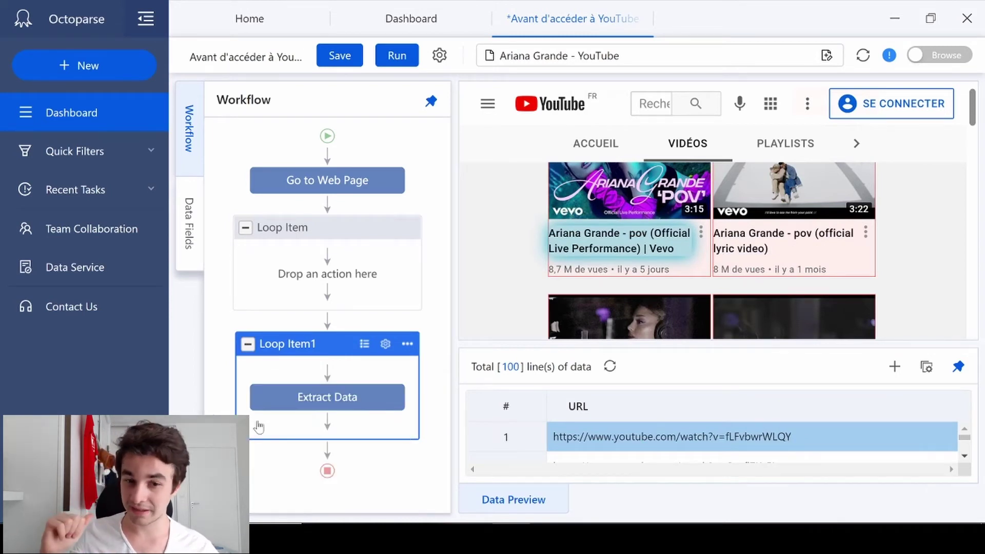
pyautogui.moveTo(306, 344); pyautogui.dragTo(310, 299)
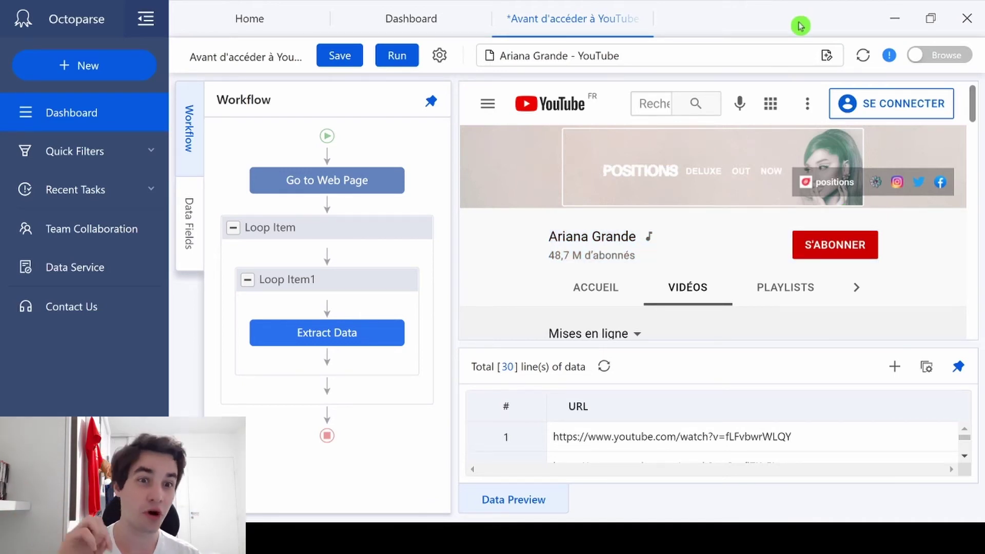
pyautogui.click(889, 55)
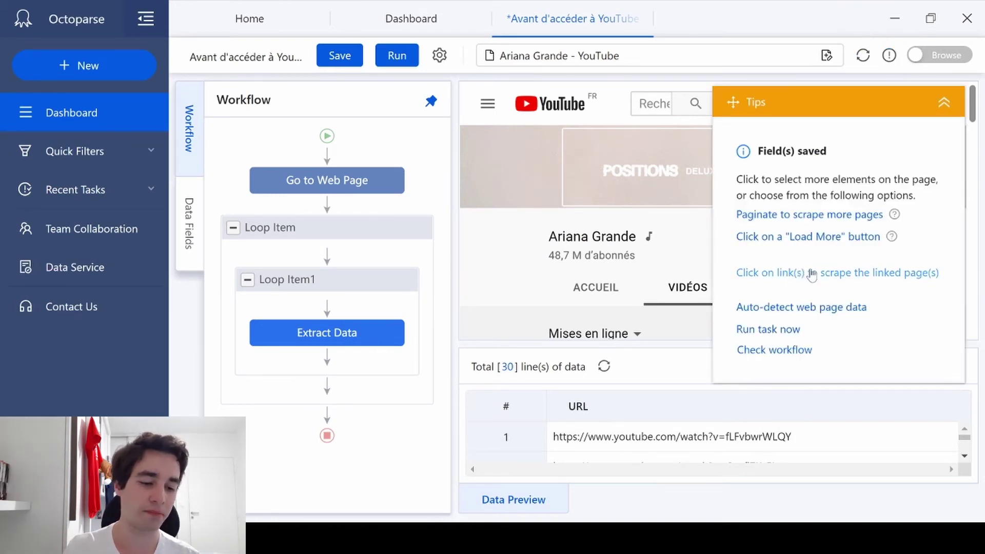
pyautogui.click(849, 274)
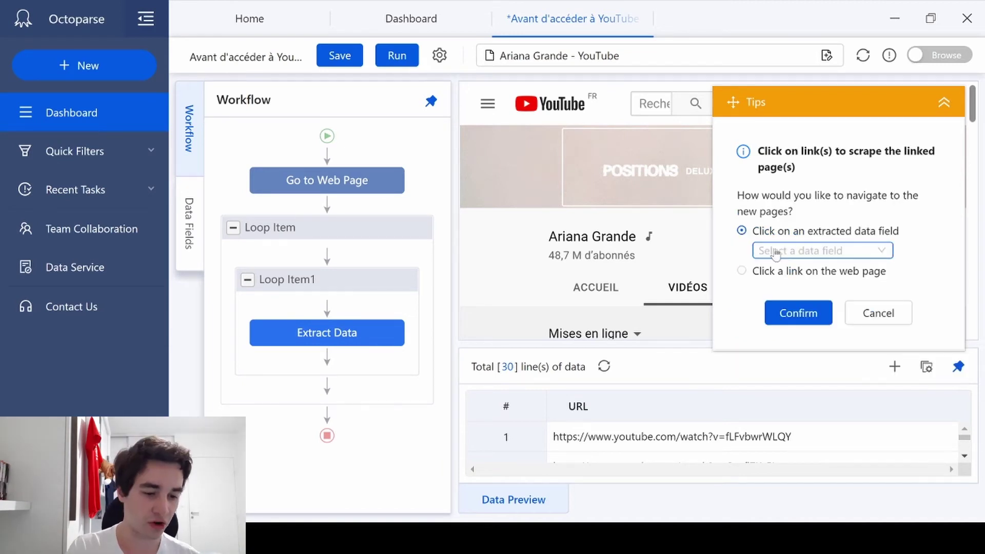
pyautogui.click(783, 253)
pyautogui.click(772, 275)
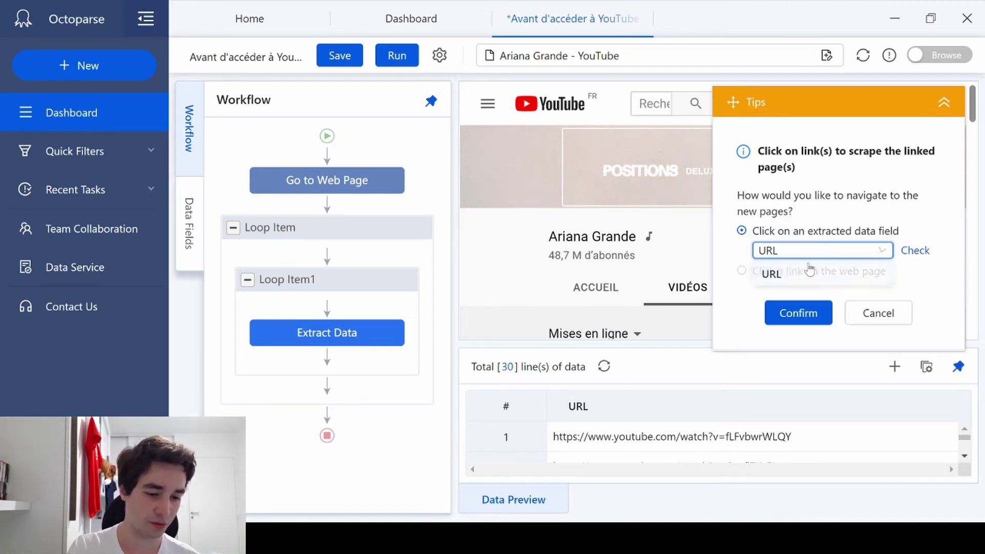
pyautogui.click(801, 313)
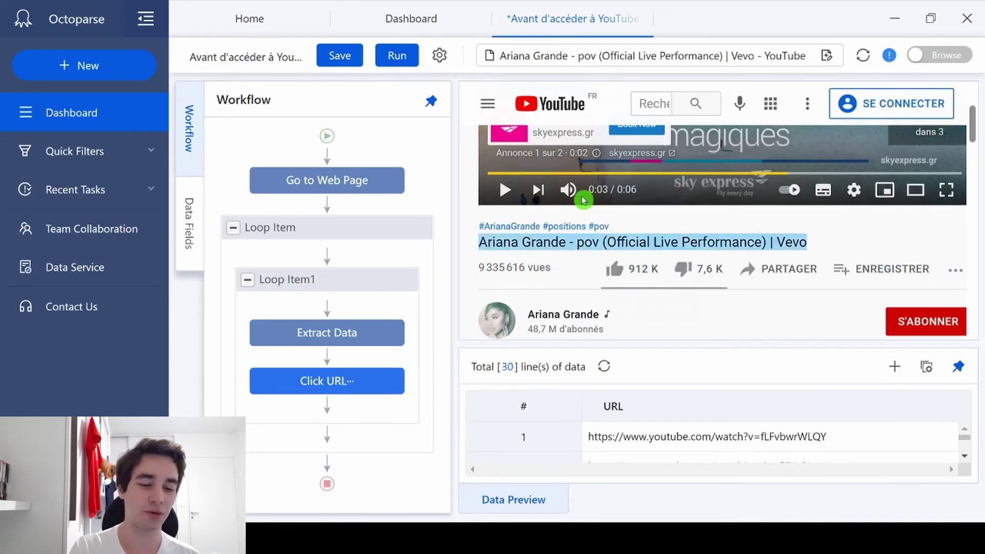
pyautogui.scroll(-1, 657, 233)
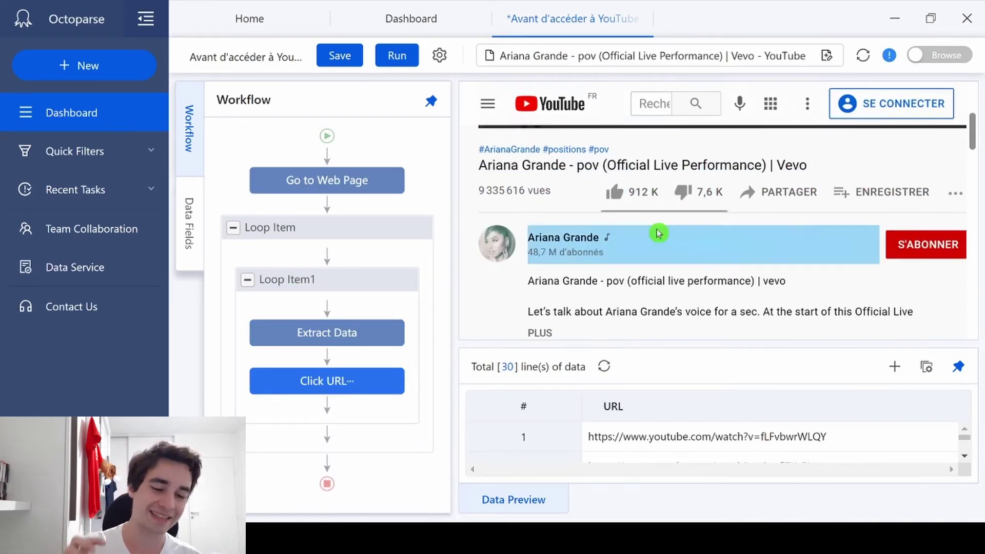
pyautogui.scroll(-2, 678, 224)
pyautogui.scroll(2, 718, 180)
pyautogui.scroll(1, 718, 190)
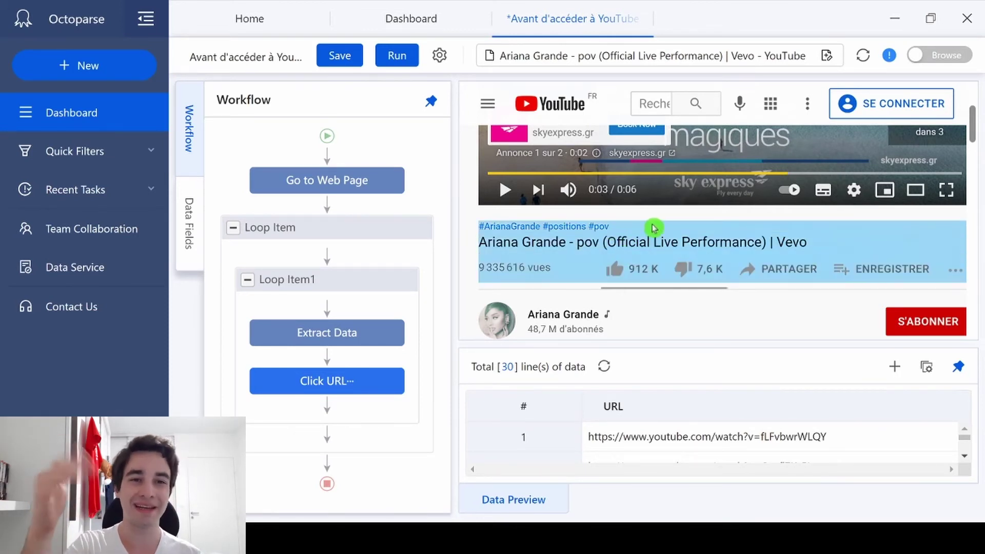
# - Extract the video title text from the opened video page and review Extract Data1's settings
pyautogui.click(537, 240)
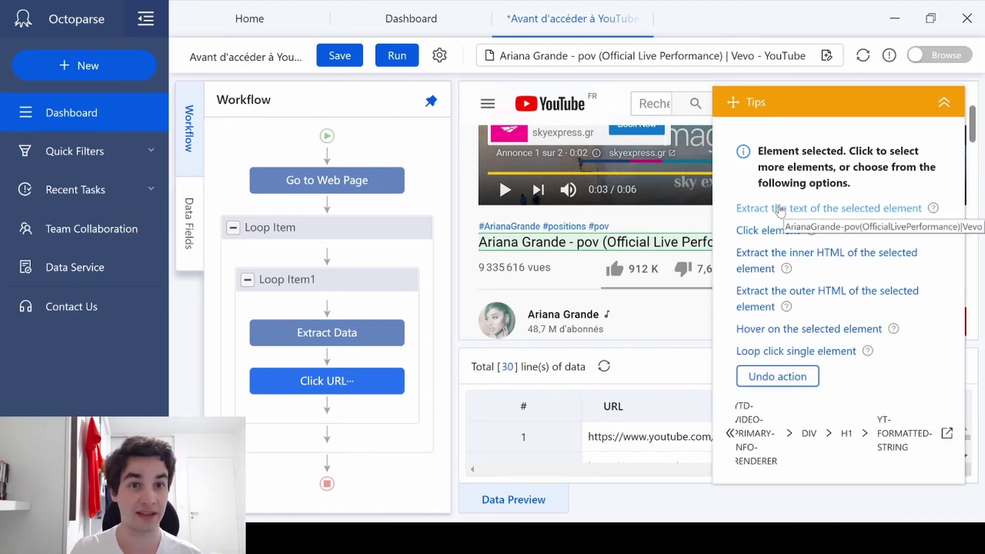
pyautogui.click(780, 209)
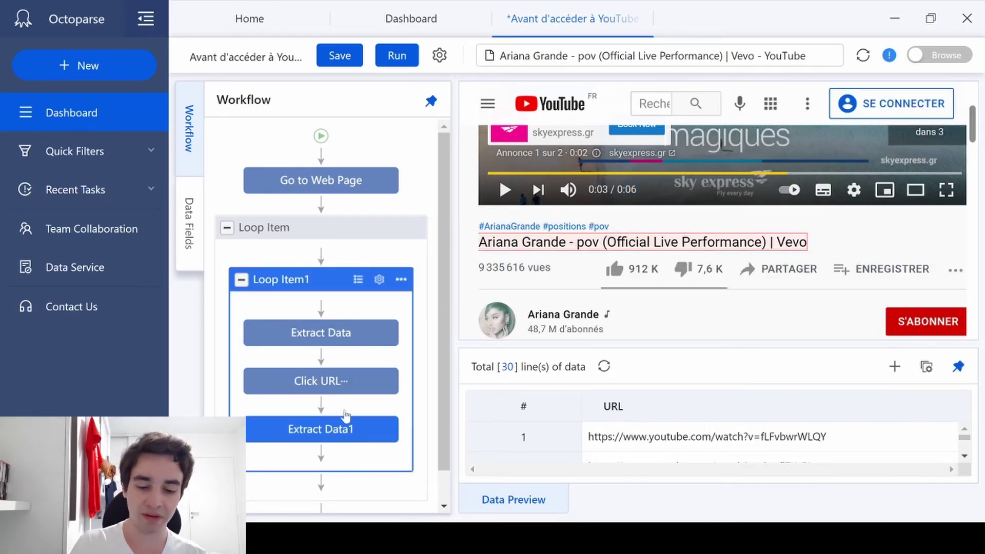
pyautogui.moveTo(321, 428)
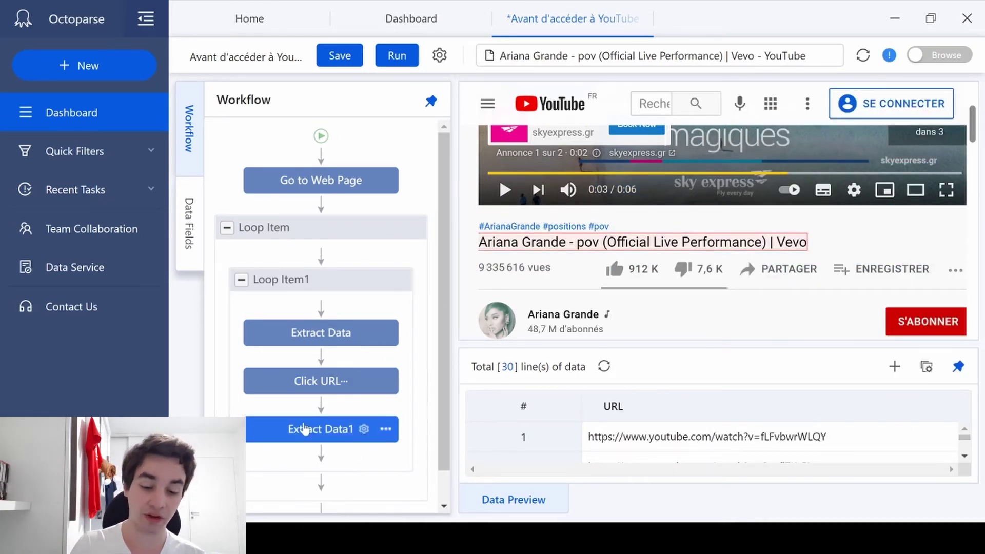
pyautogui.click(366, 431)
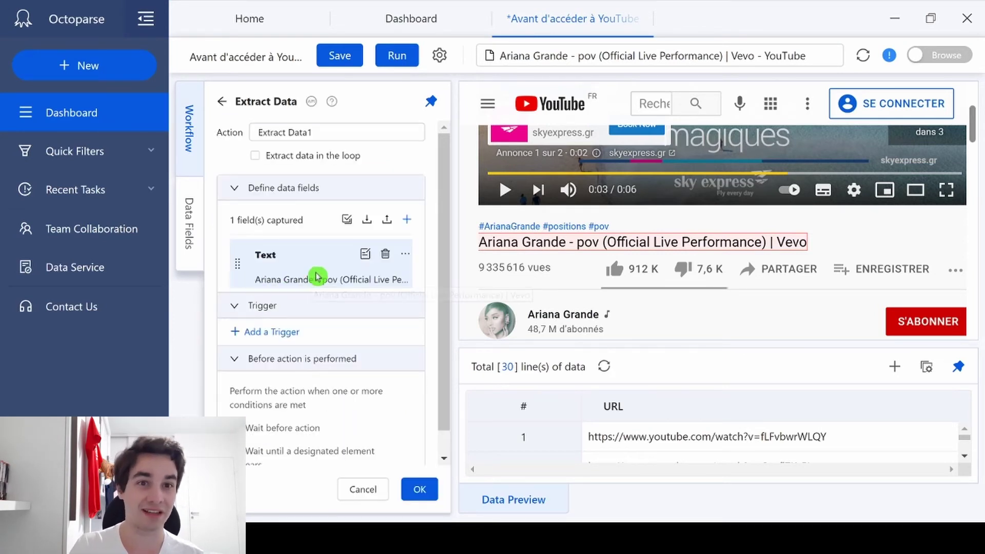
pyautogui.click(420, 488)
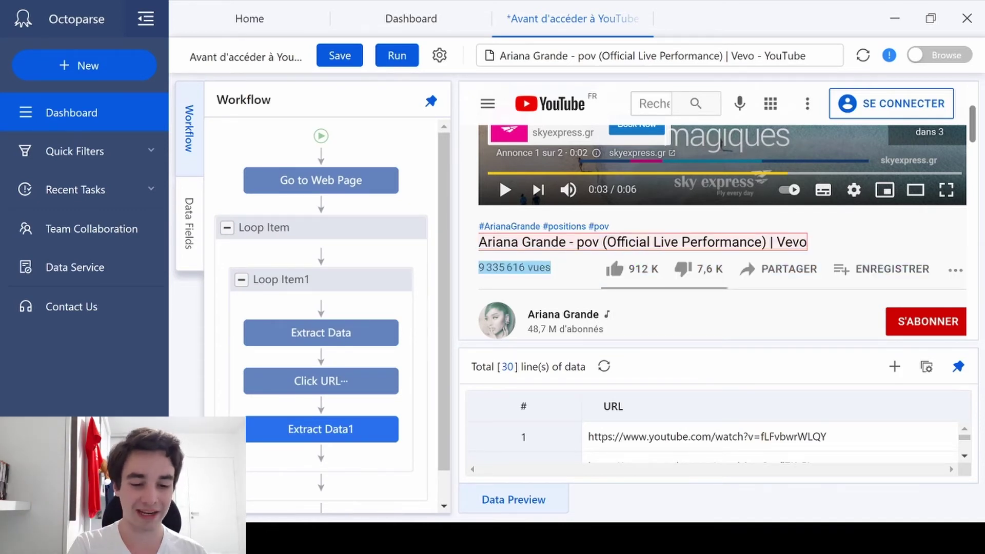
# - Extract the view count (9 335 616 vues), likes (912 K) and dislikes (7,6 K) as text fields
pyautogui.click(515, 267)
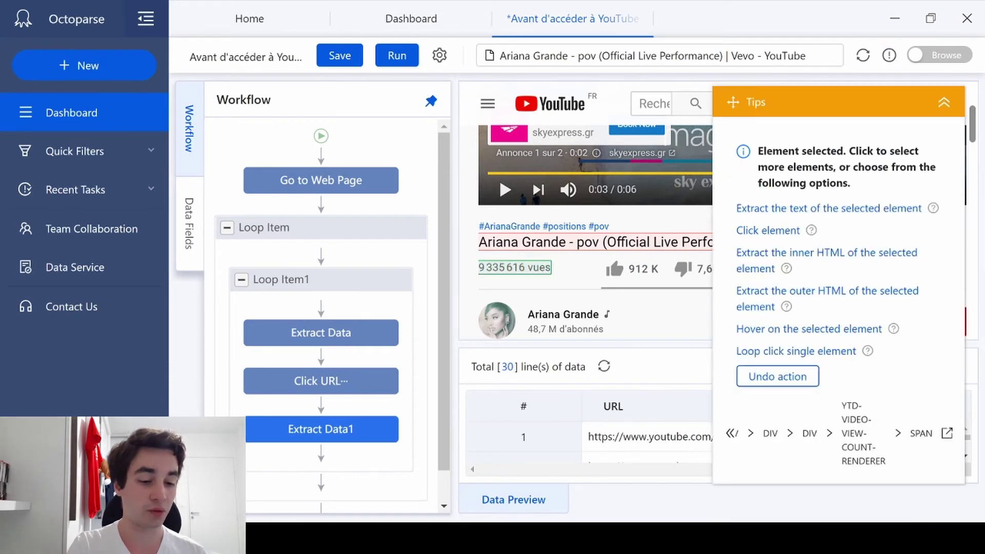
pyautogui.click(764, 210)
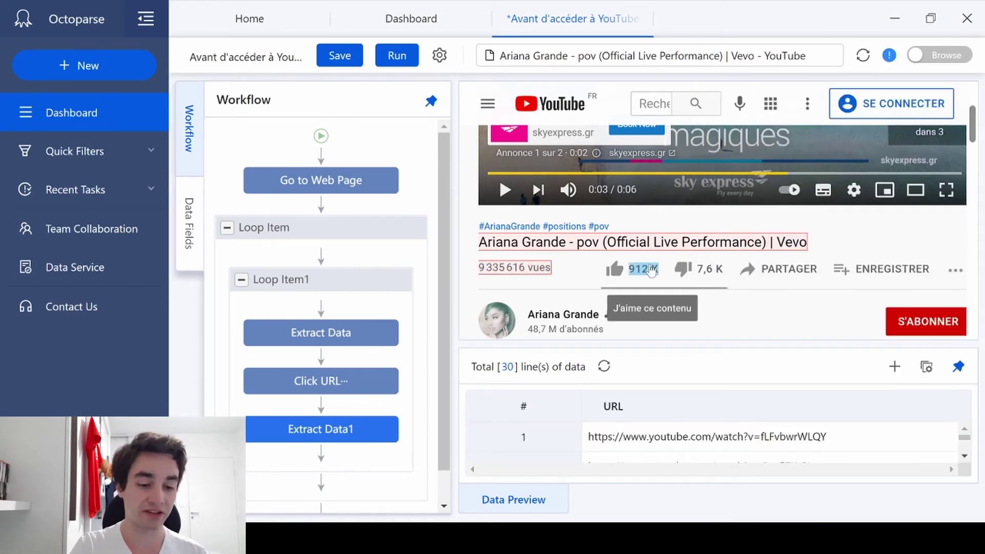
pyautogui.click(651, 270)
pyautogui.click(814, 216)
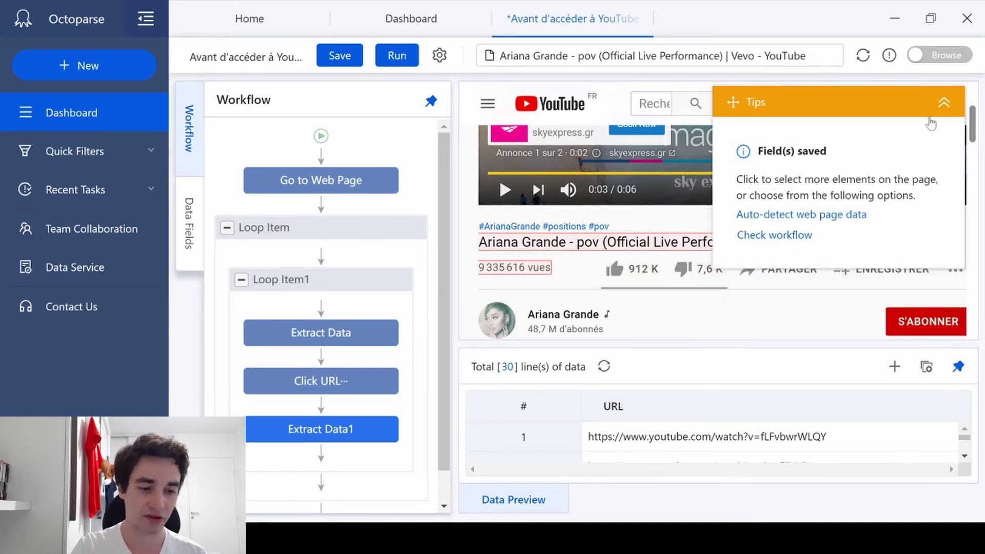
pyautogui.click(948, 106)
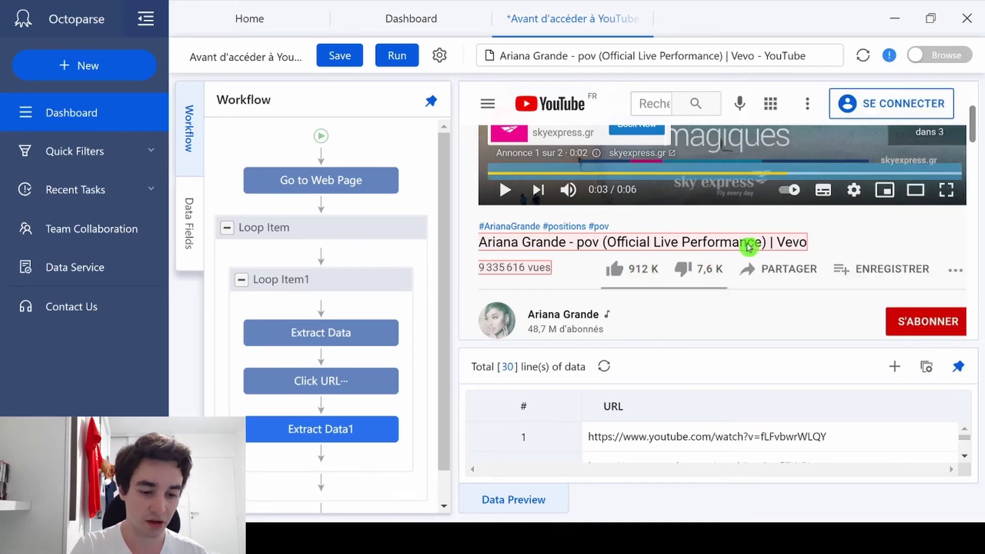
pyautogui.click(717, 273)
pyautogui.click(820, 215)
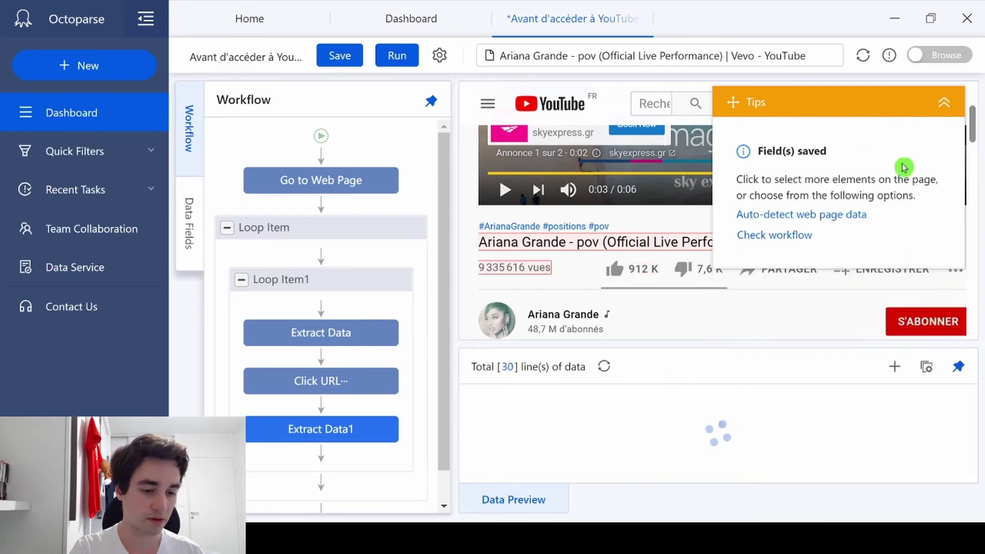
pyautogui.click(945, 103)
pyautogui.scroll(-1, 689, 266)
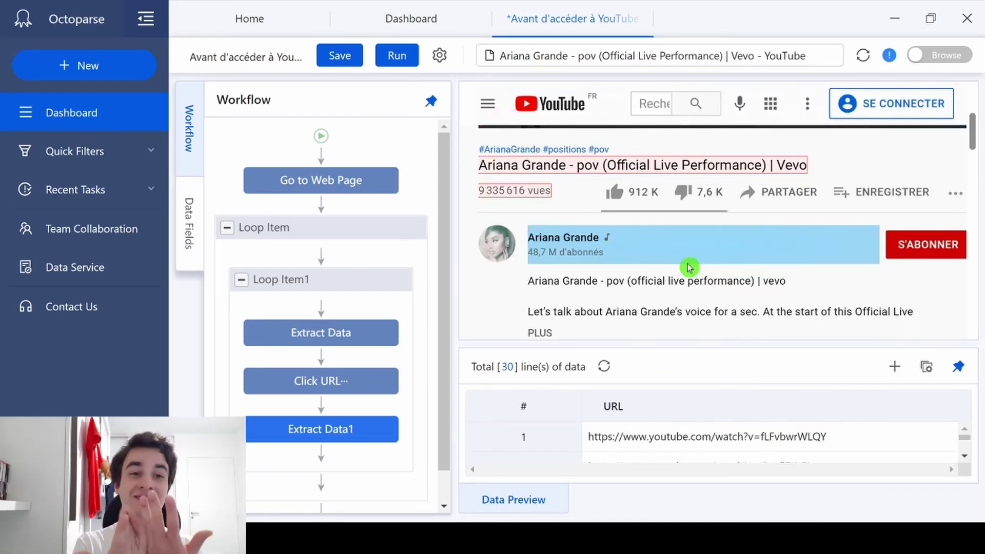
pyautogui.scroll(-1, 536, 266)
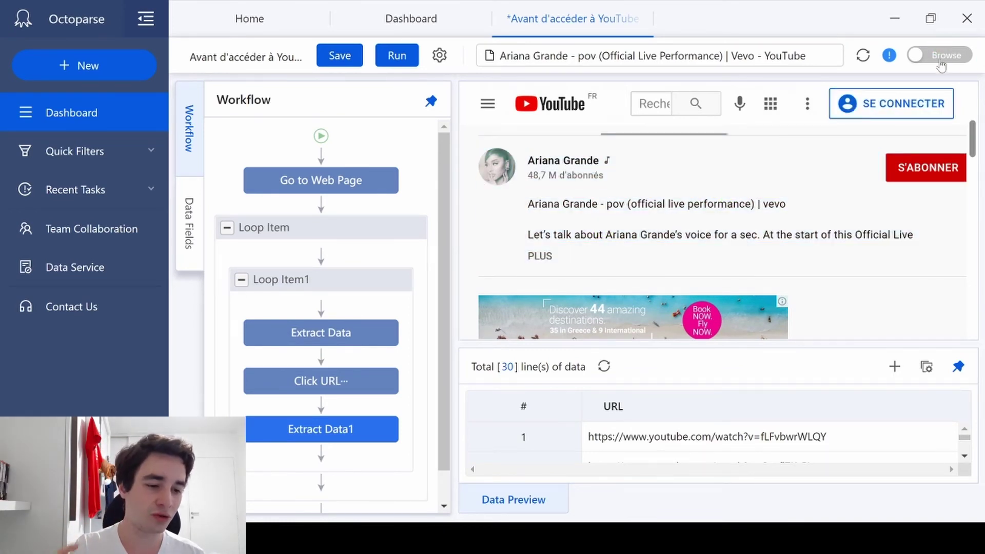
# - Expand the video's full description and extract its text as a new field
pyautogui.click(946, 58)
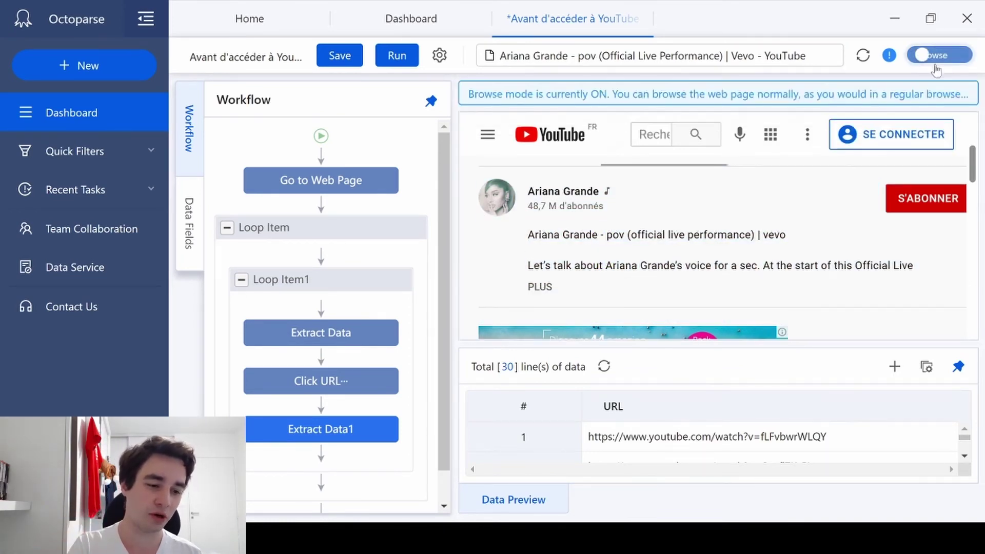
pyautogui.click(538, 287)
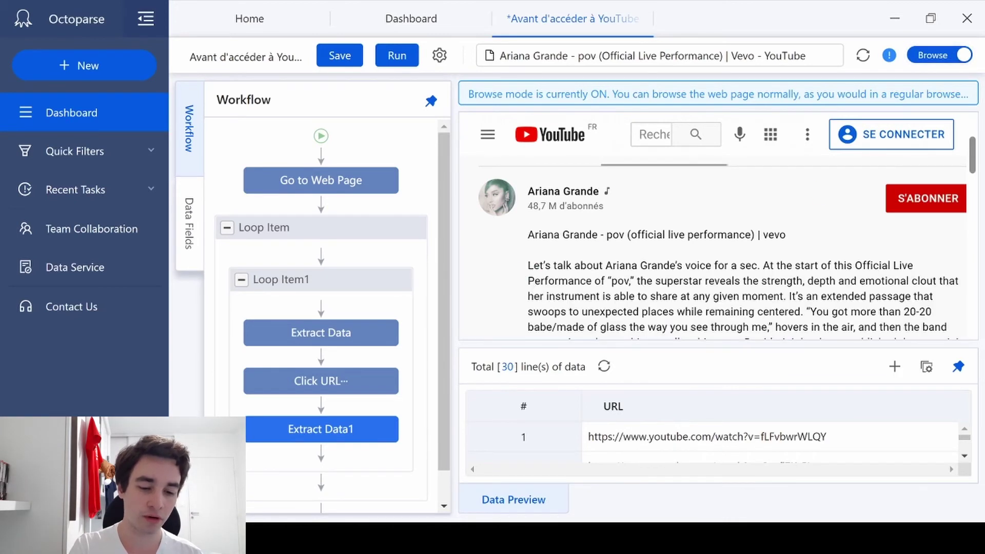
pyautogui.click(962, 55)
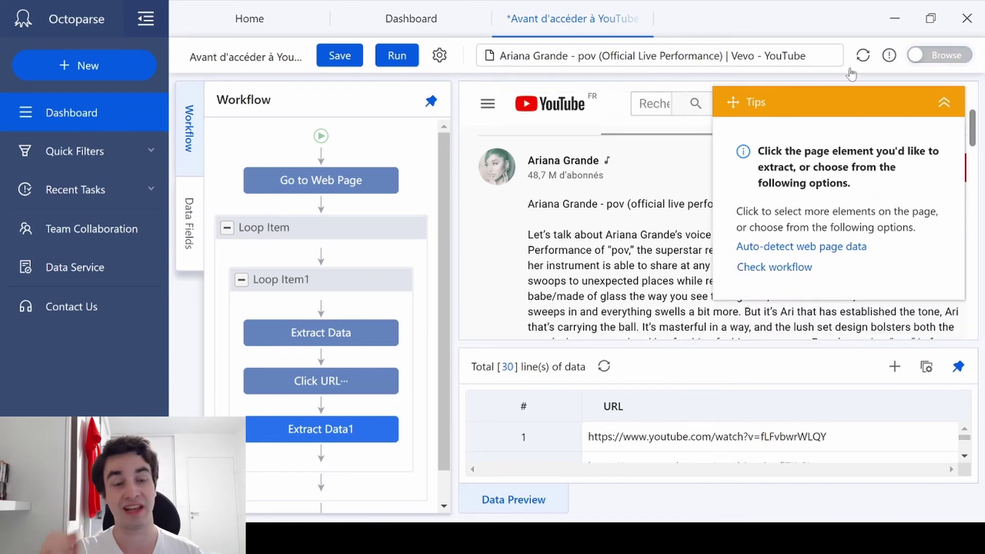
pyautogui.scroll(-1, 596, 229)
pyautogui.scroll(1, 596, 231)
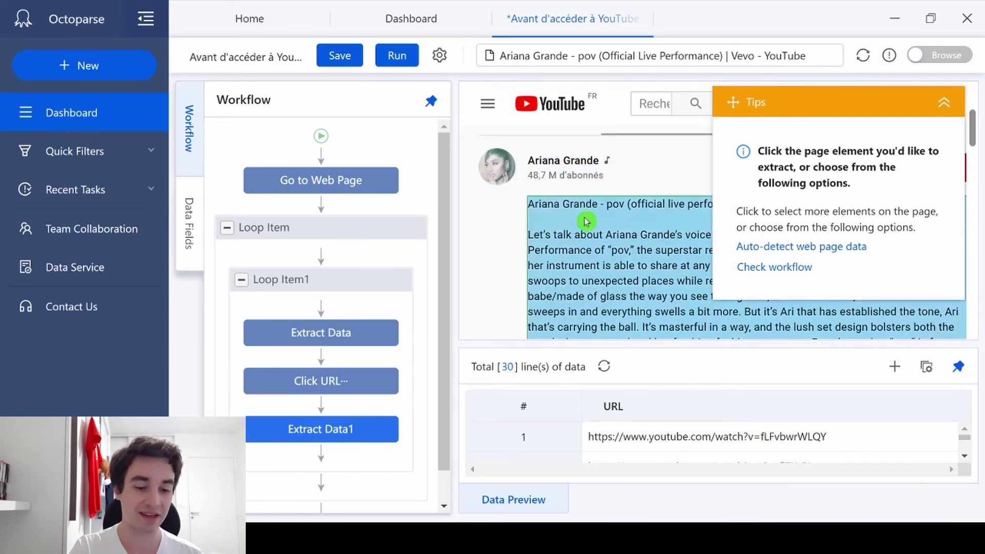
pyautogui.click(585, 222)
pyautogui.scroll(-3, 585, 222)
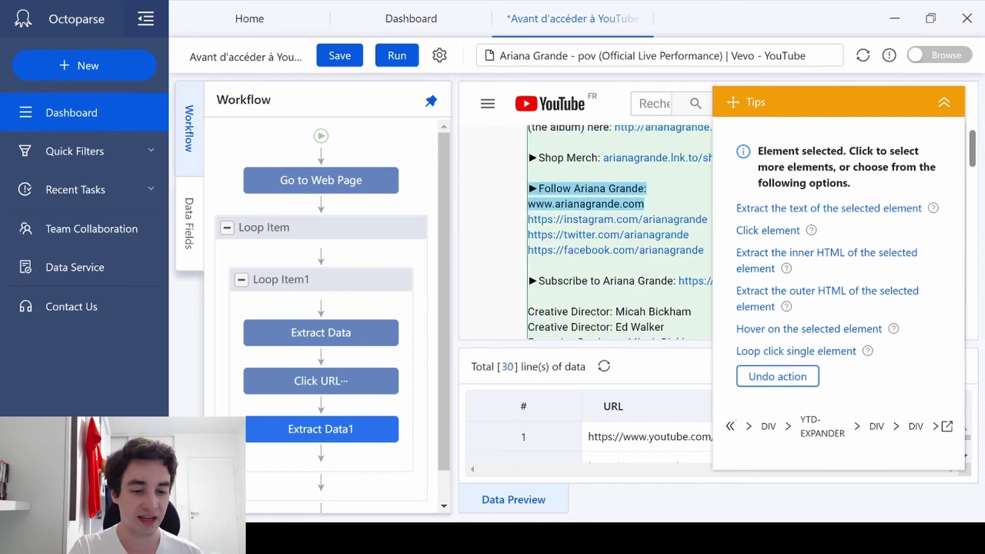
pyautogui.scroll(1, 696, 164)
pyautogui.scroll(2, 696, 163)
pyautogui.scroll(1, 696, 164)
pyautogui.scroll(2, 696, 164)
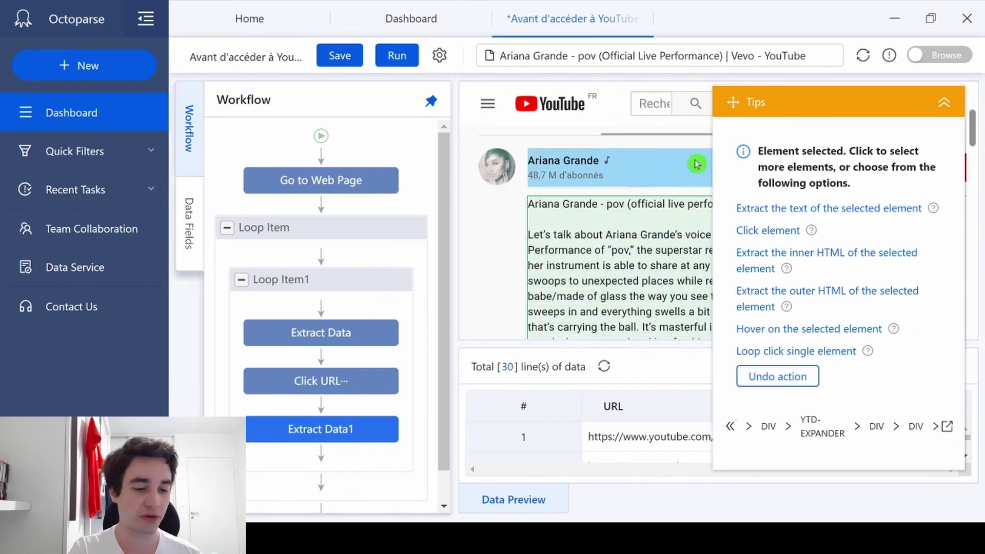
pyautogui.click(786, 208)
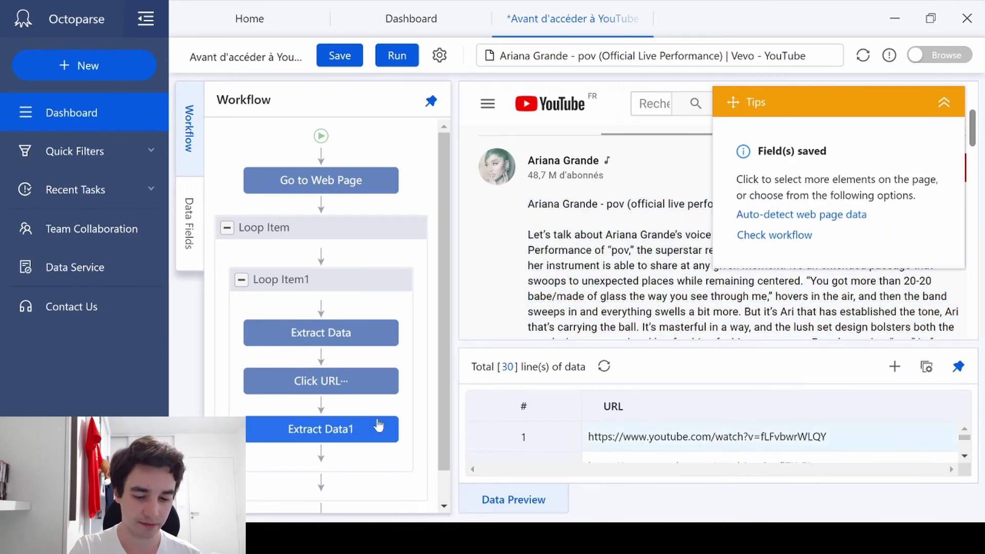
pyautogui.scroll(2, 493, 172)
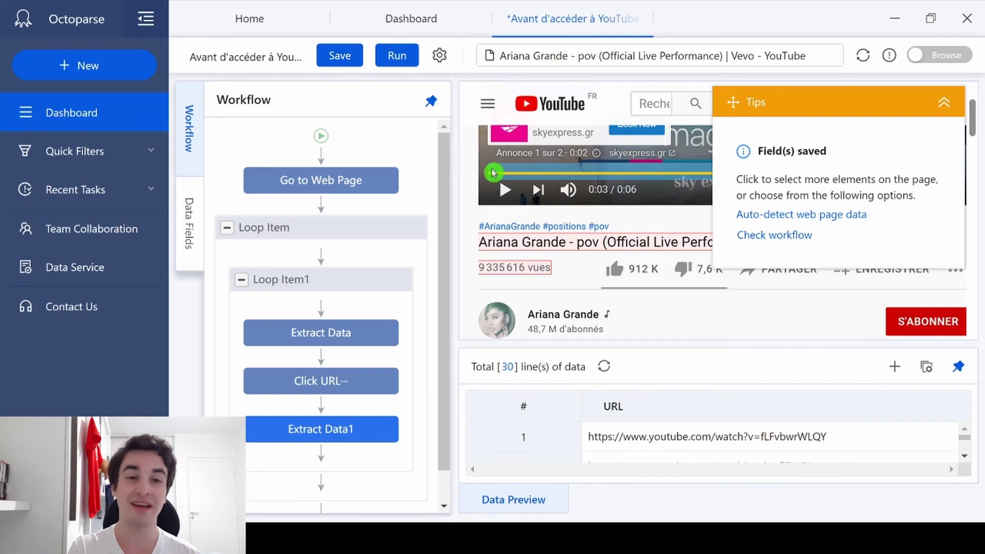
# - Hide the Tips and Workflow panels and extract the upload date '21 juin 2021' as a field
pyautogui.click(266, 57)
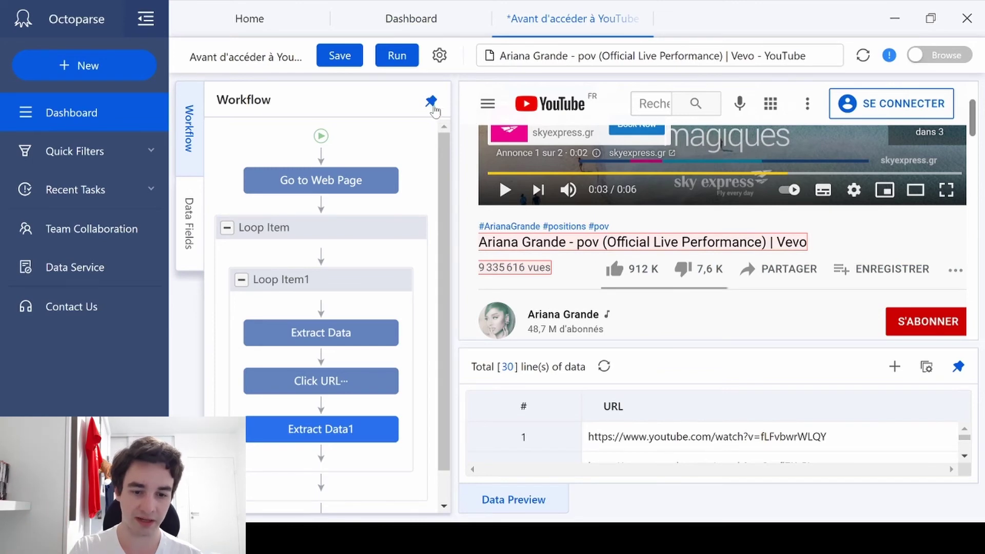
pyautogui.click(432, 107)
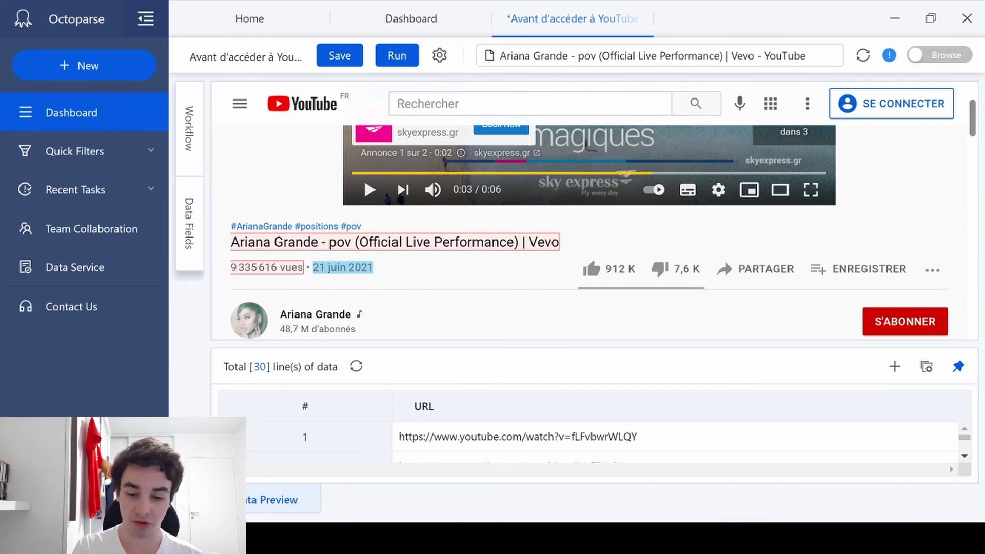
pyautogui.click(343, 268)
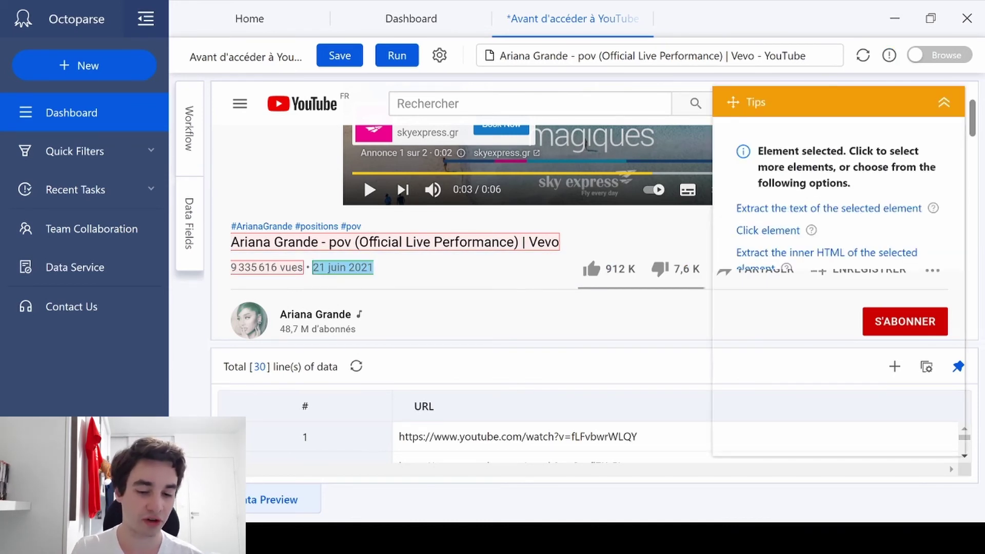
pyautogui.click(815, 209)
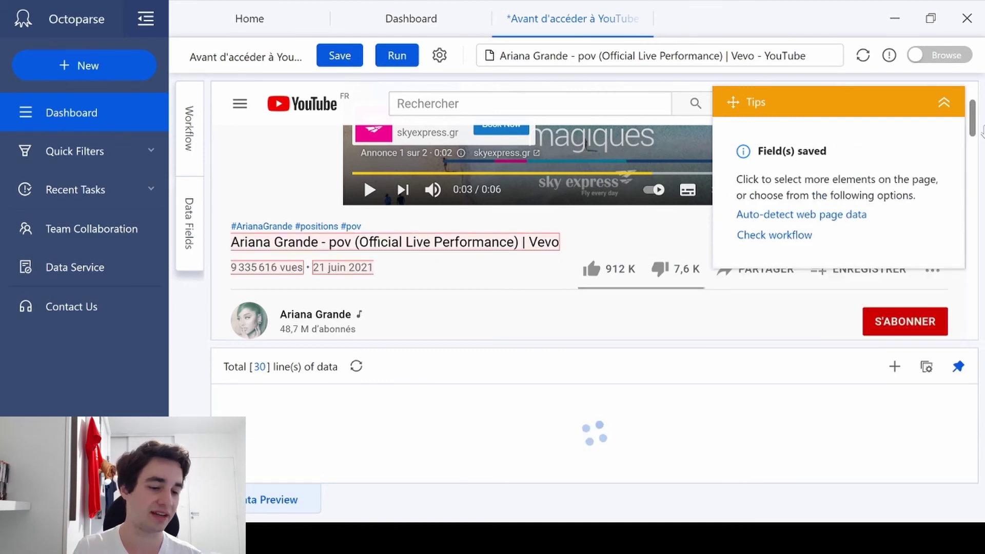
pyautogui.click(945, 104)
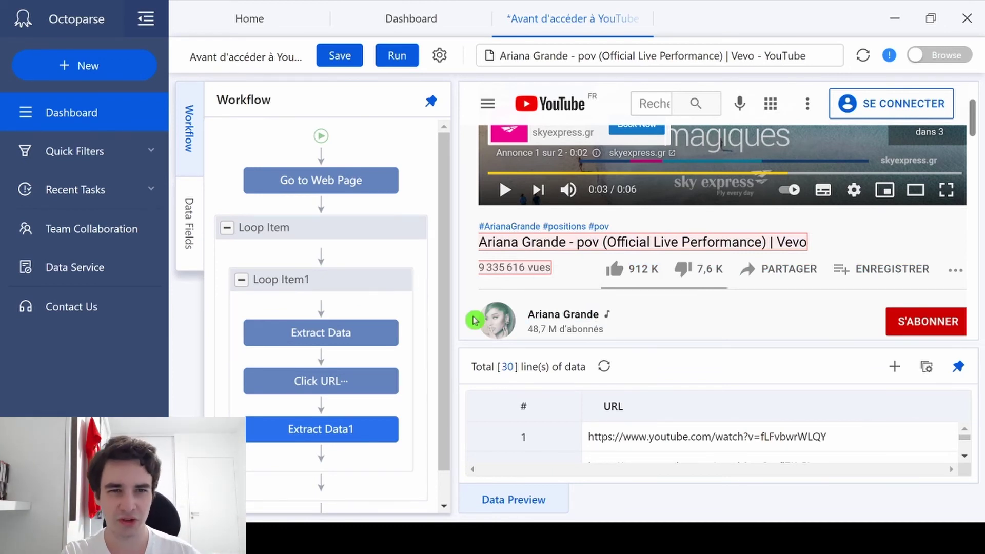
pyautogui.moveTo(321, 429)
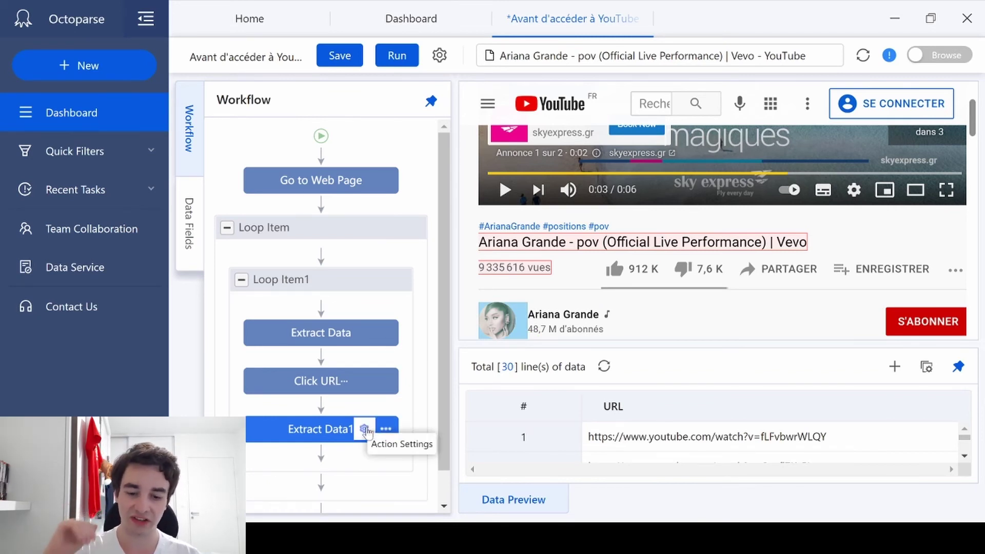
# - Add a Page_URL field from Page-level data to Extract Data1's settings
pyautogui.click(365, 429)
pyautogui.scroll(3, 370, 432)
pyautogui.scroll(3, 365, 356)
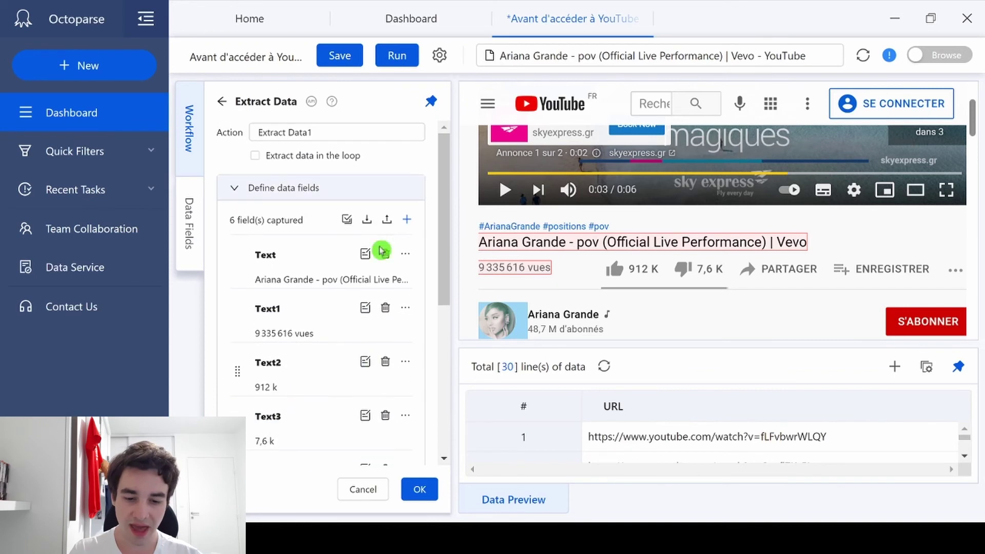
pyautogui.click(407, 221)
pyautogui.moveTo(338, 296)
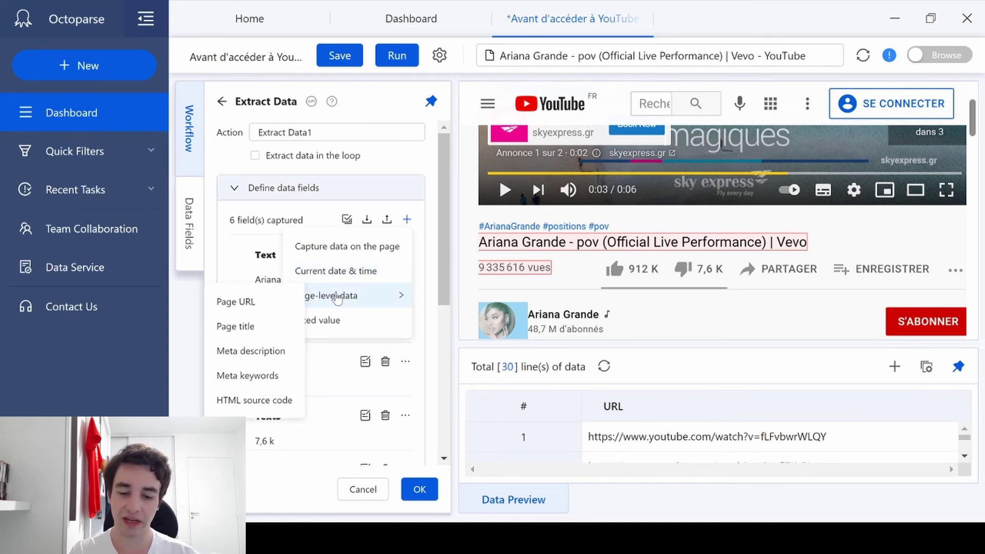
pyautogui.click(257, 301)
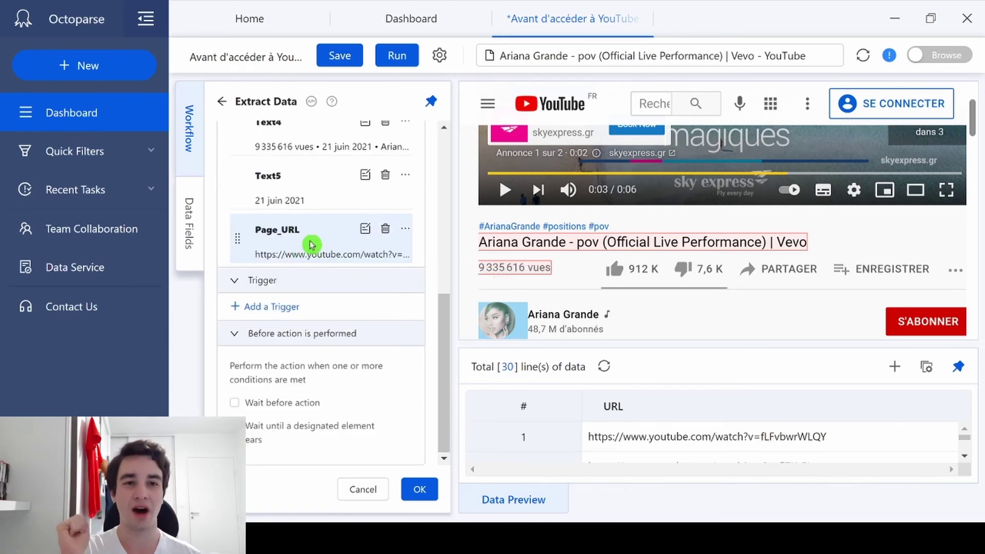
pyautogui.click(327, 258)
pyautogui.scroll(1, 345, 298)
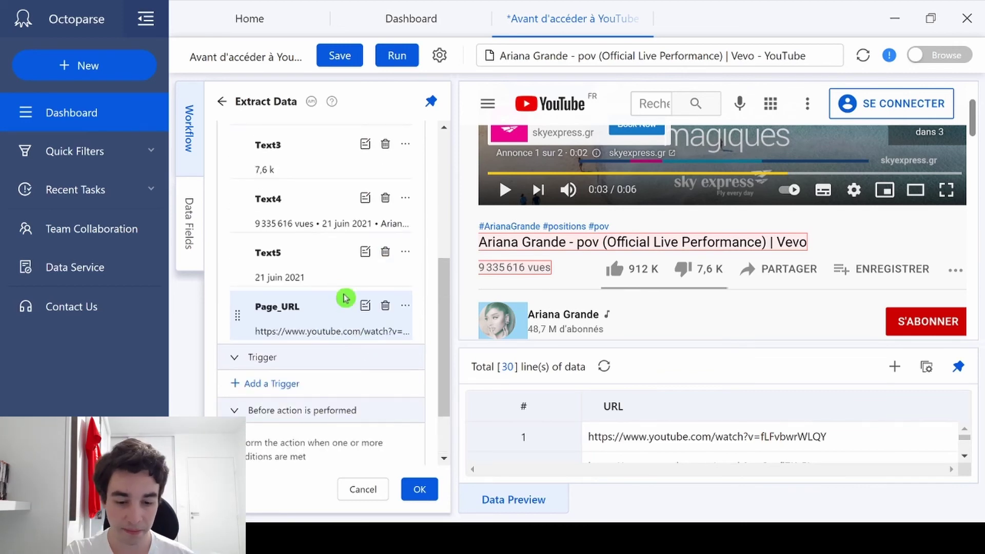
pyautogui.click(420, 489)
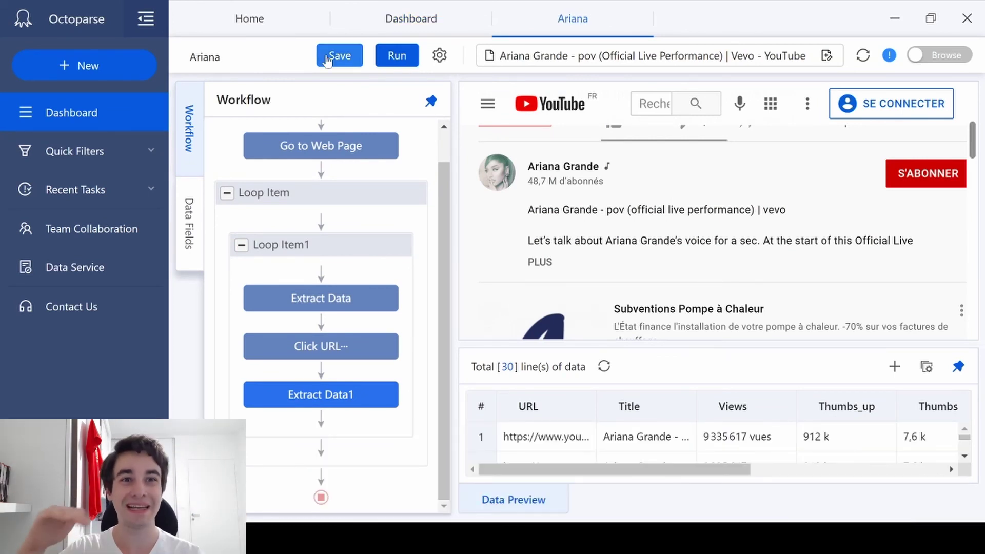
# - Save the Ariana task and run it on this device
pyautogui.click(328, 58)
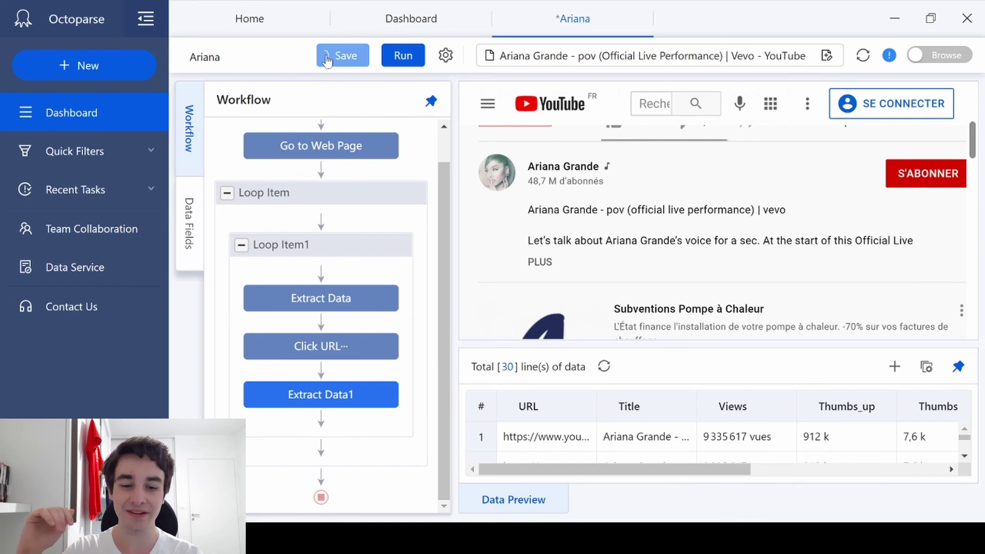
pyautogui.click(397, 57)
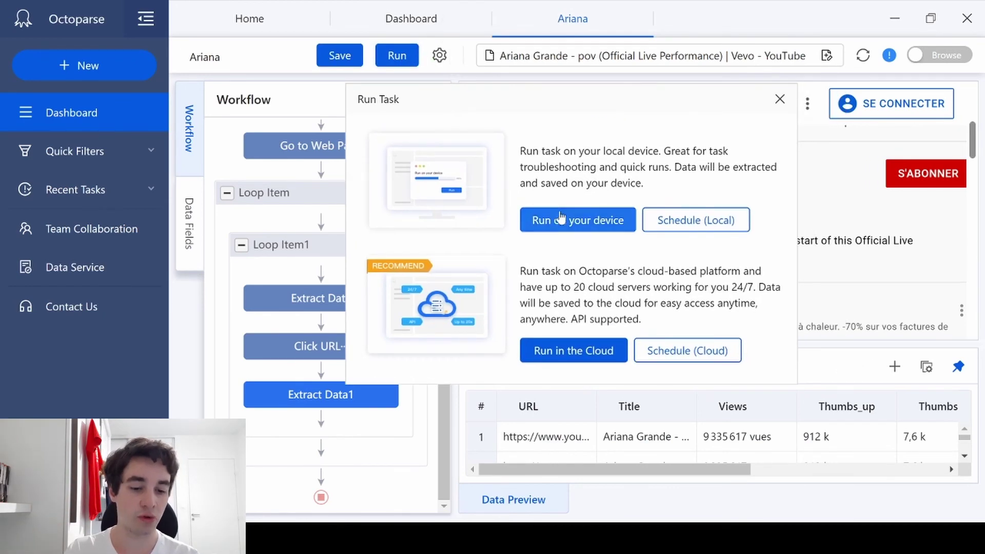
pyautogui.click(562, 223)
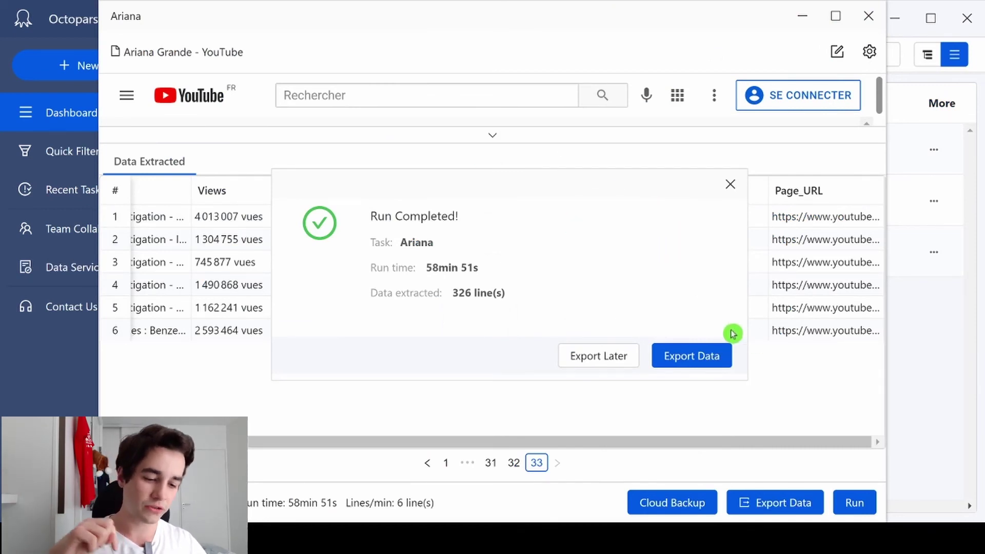
# - Export the completed run's data in Excel (xlsx) format
pyautogui.click(697, 358)
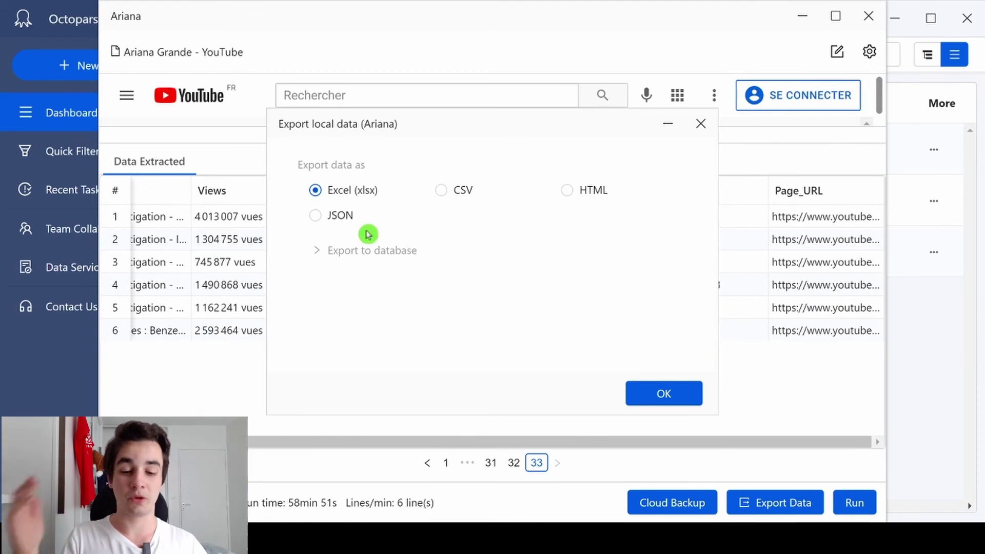
pyautogui.click(399, 183)
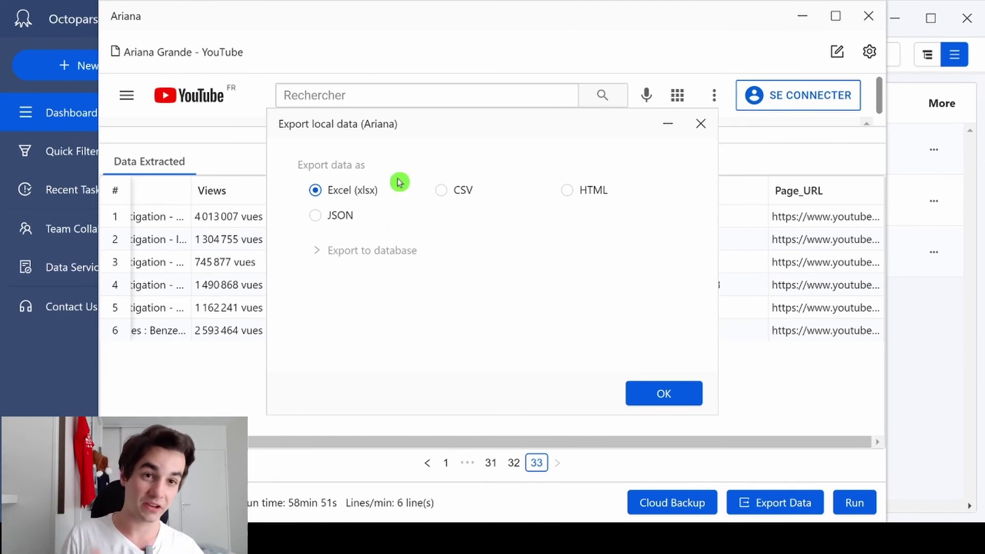
pyautogui.click(355, 254)
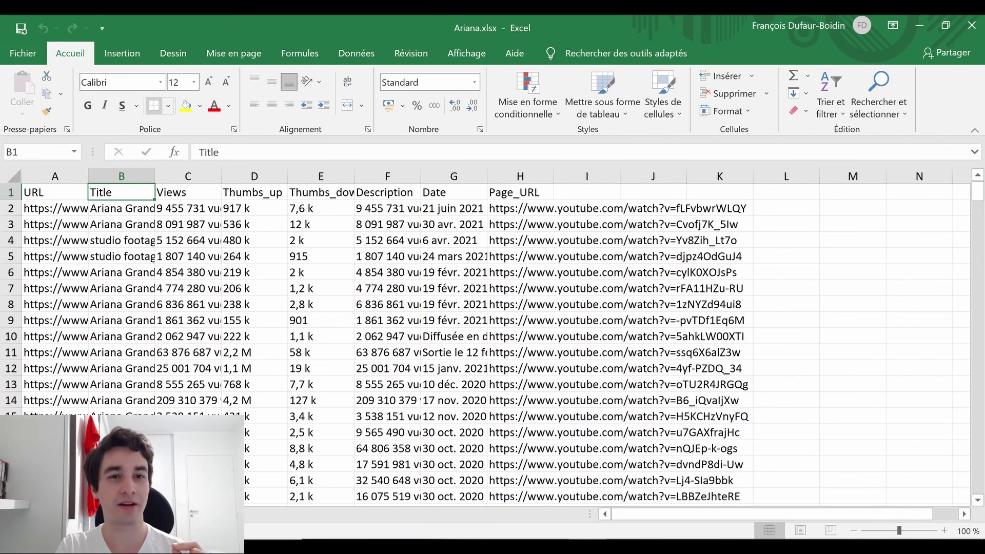
# - Bring the browser forward and search YouTube for 'web scraping'
pyautogui.hotkey('alt', 'Tab')
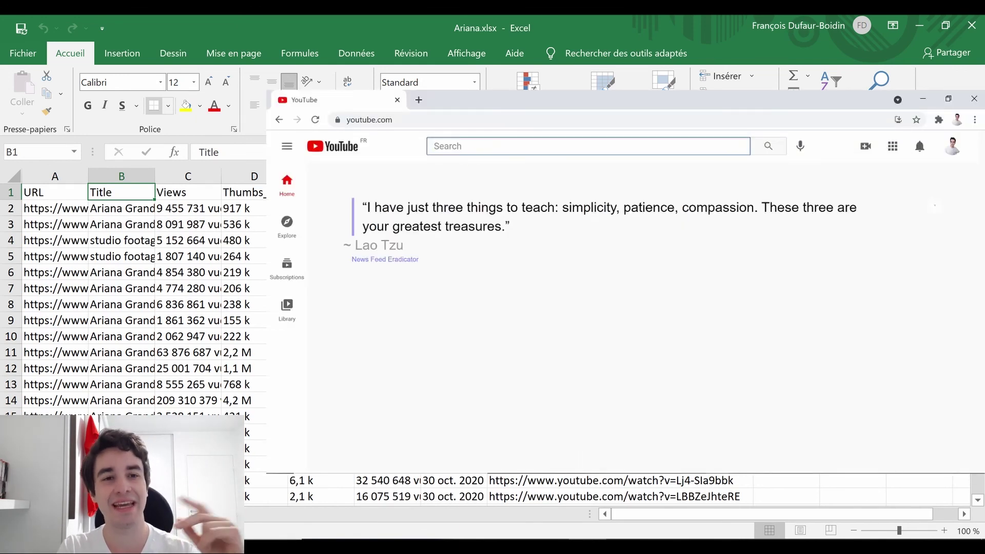
pyautogui.write('web scrapin')
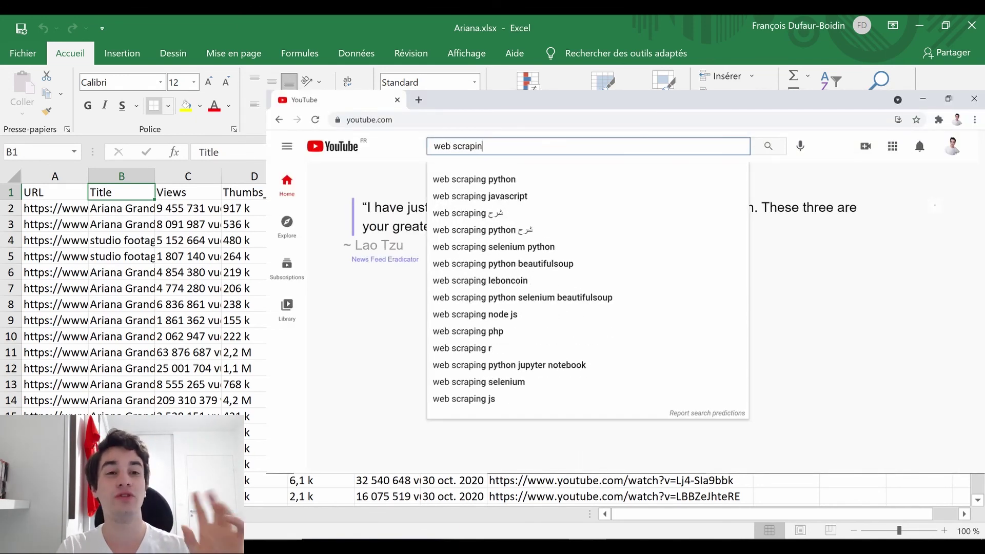
pyautogui.write('g')
pyautogui.press('Return')
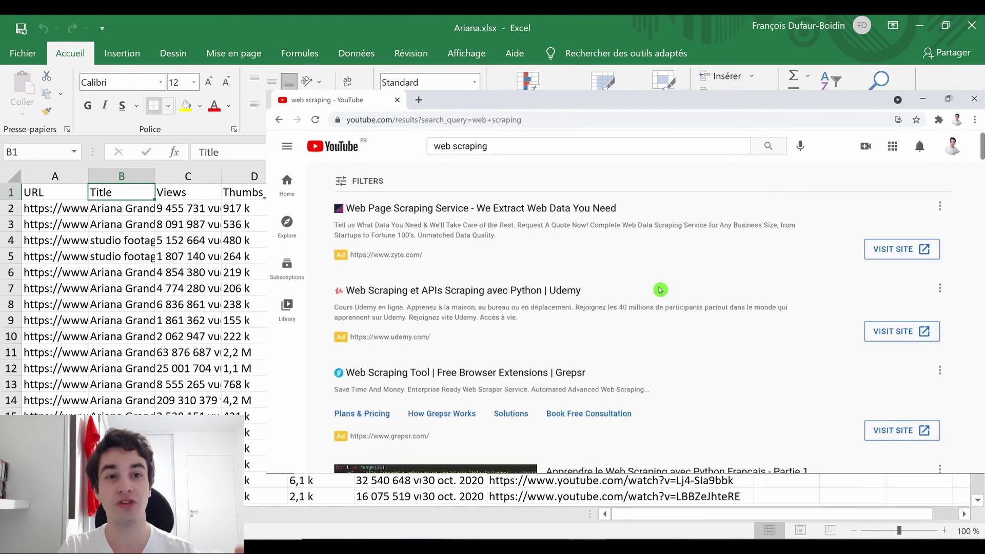
pyautogui.scroll(-5, 661, 290)
pyautogui.scroll(-5, 681, 315)
pyautogui.scroll(-5, 699, 337)
pyautogui.scroll(-5, 716, 365)
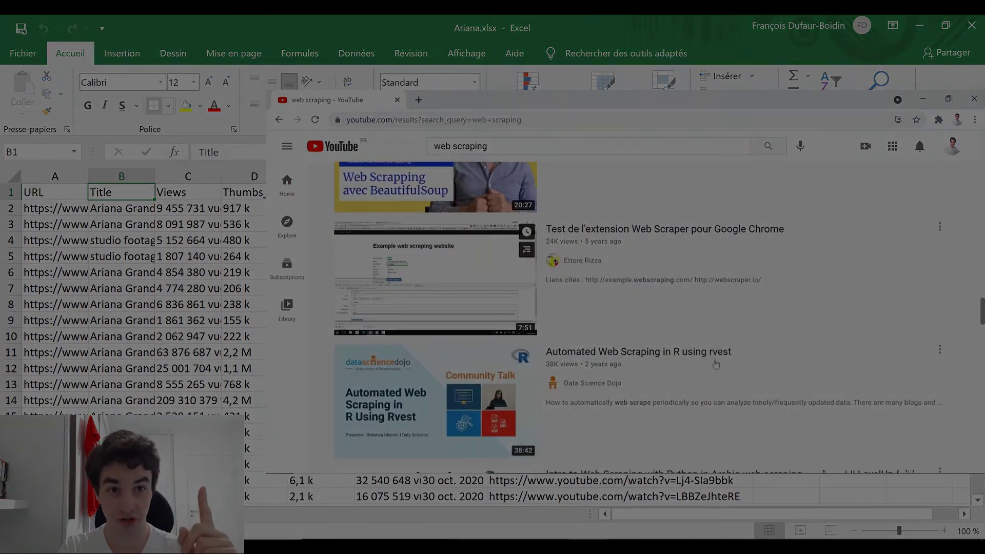